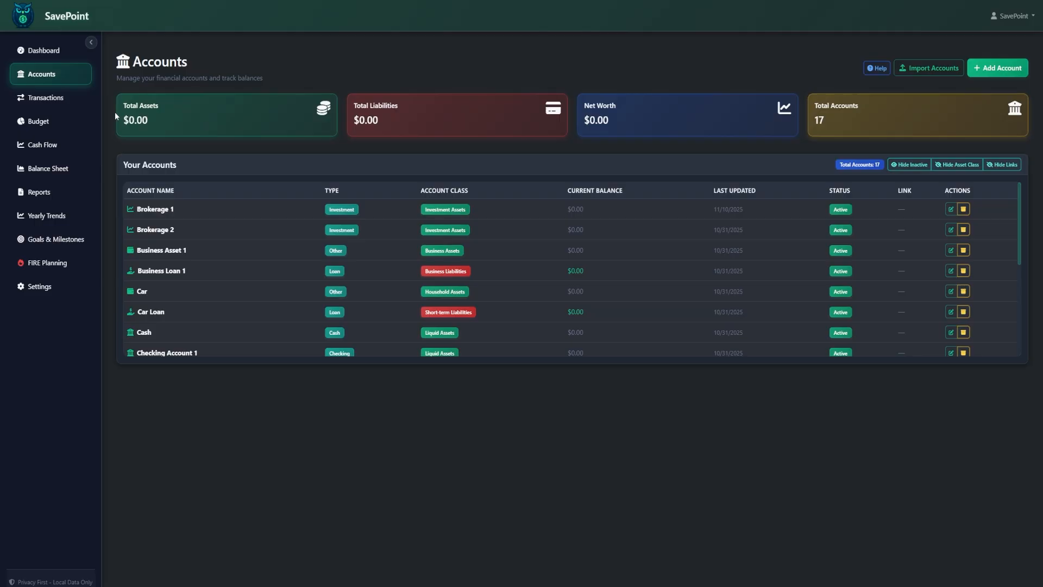
View the financial dashboard, return to the Accounts page, and look over its help guide
left_click(60, 51)
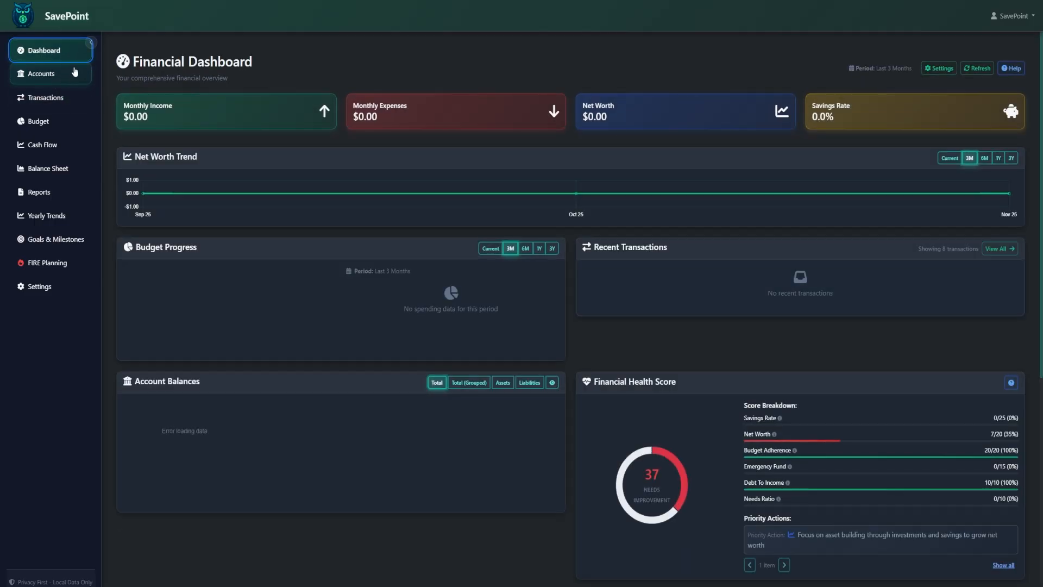
left_click(70, 82)
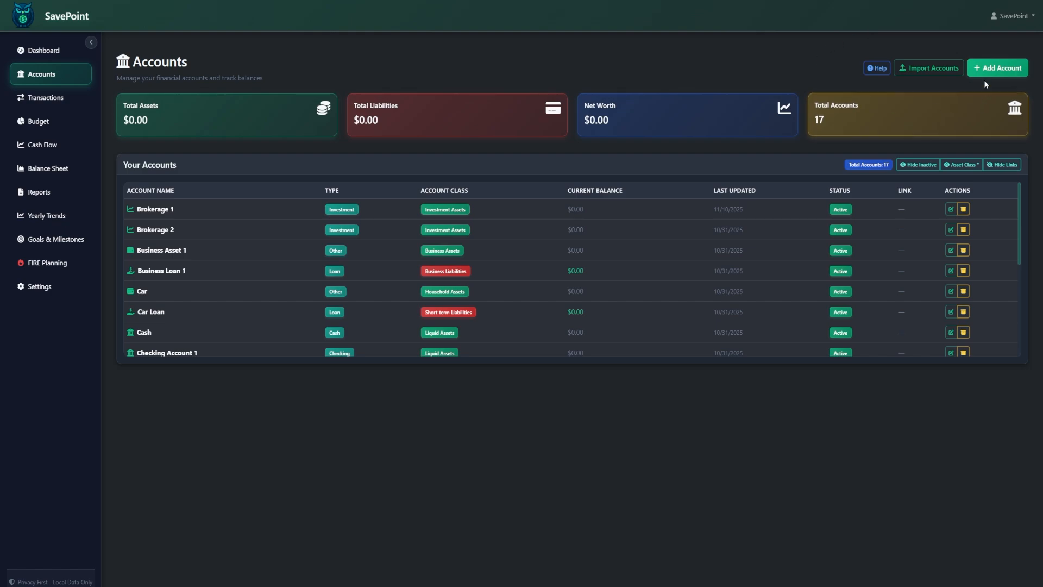
left_click(869, 73)
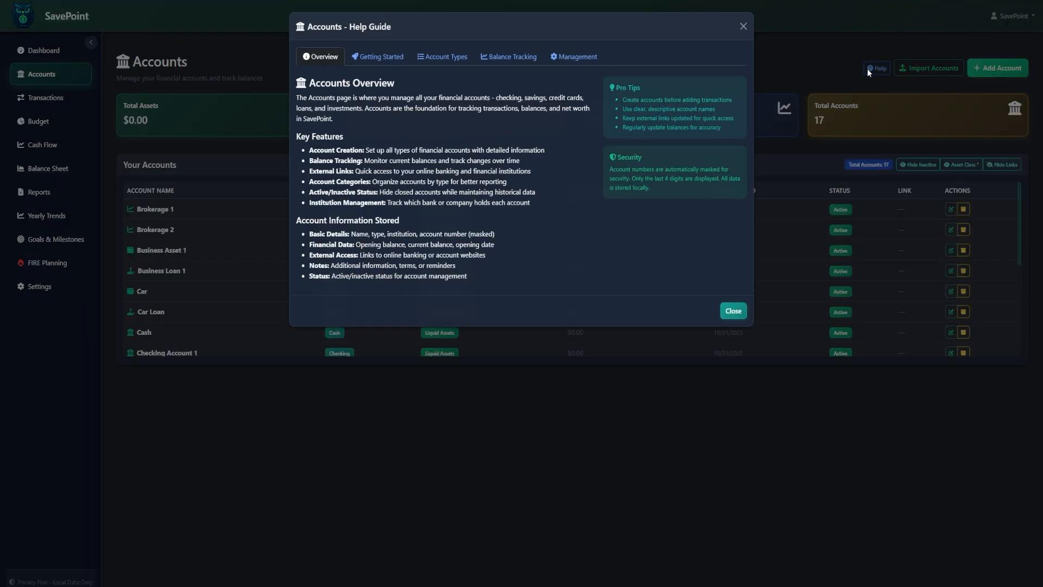
left_click(830, 73)
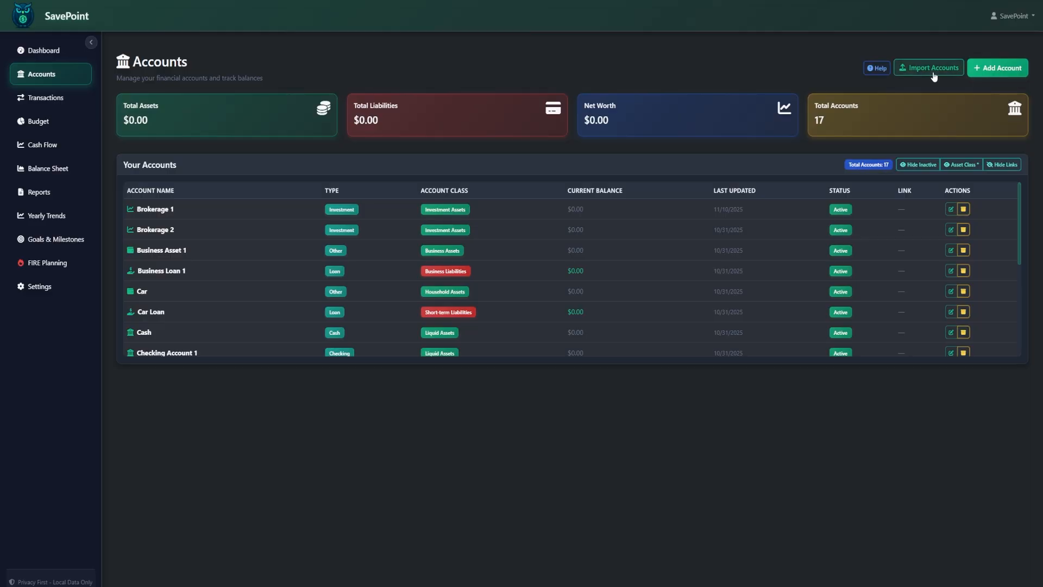
Look over the account import dialog and the blank new-account form, closing each without entering anything
left_click(928, 69)
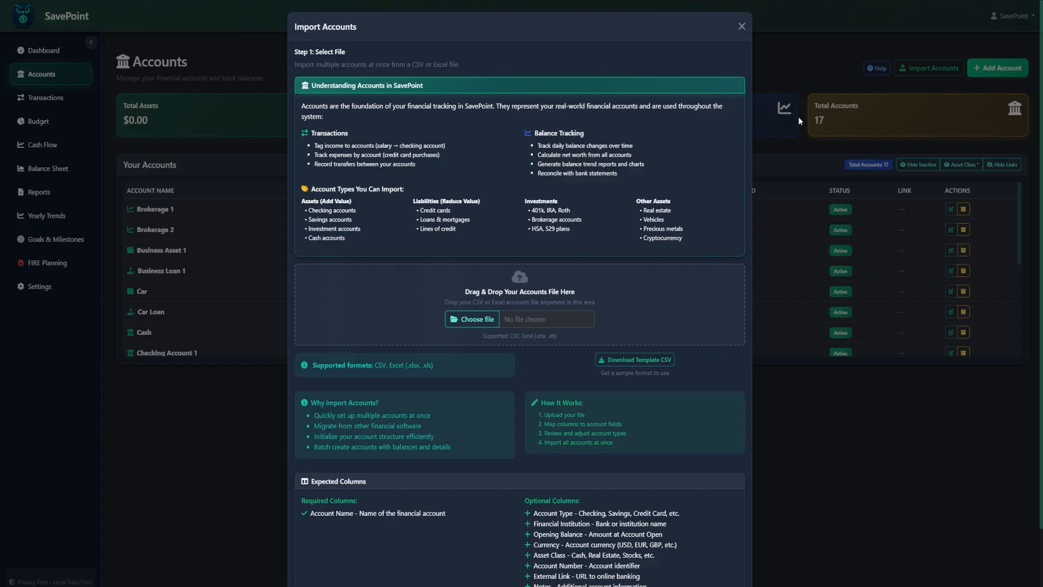
left_click(824, 87)
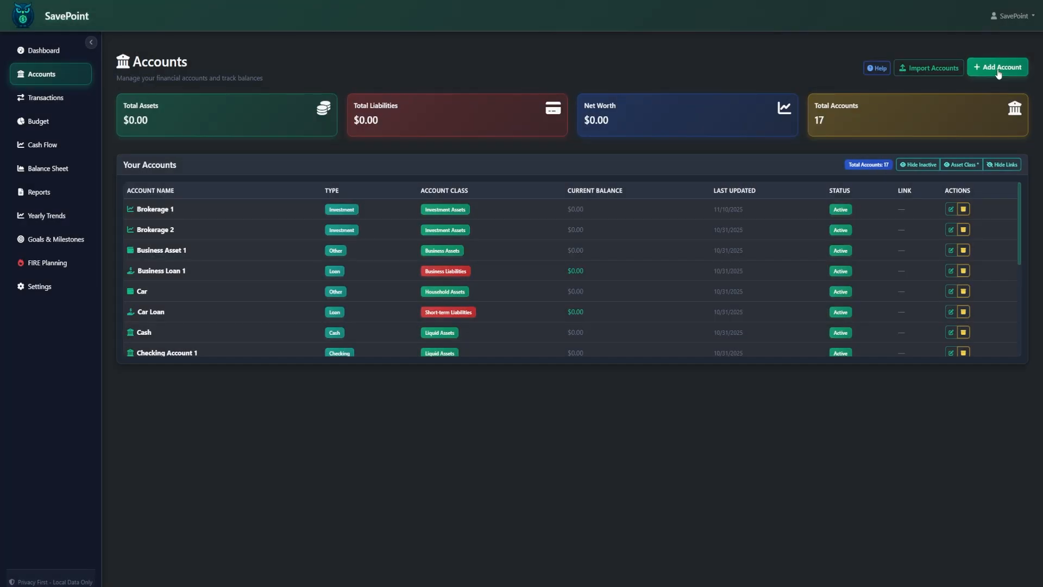
left_click(998, 73)
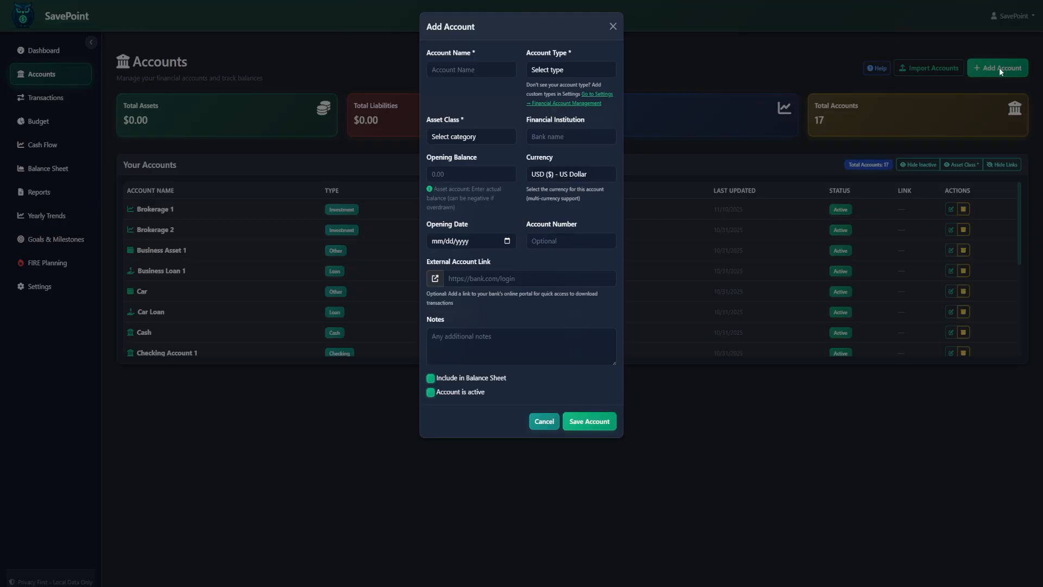
left_click(712, 83)
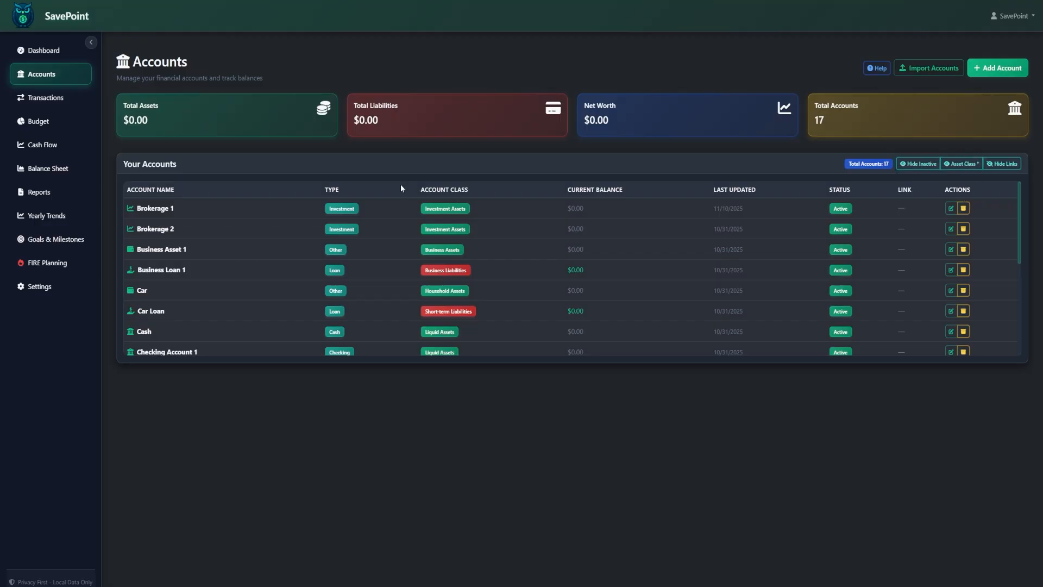
Hide the asset class and link columns in the accounts table, and show both again
left_click(963, 164)
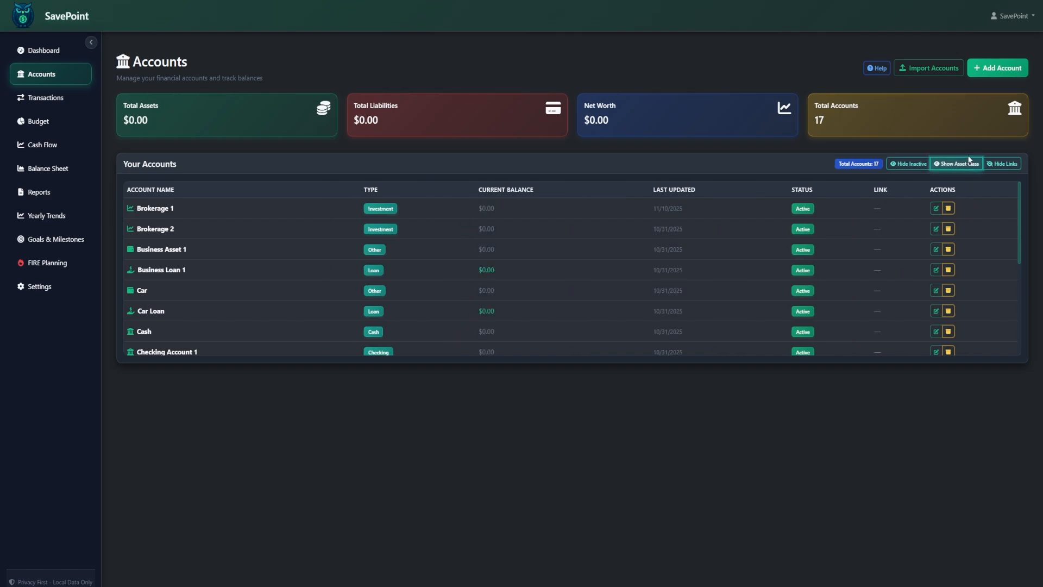
left_click(1006, 165)
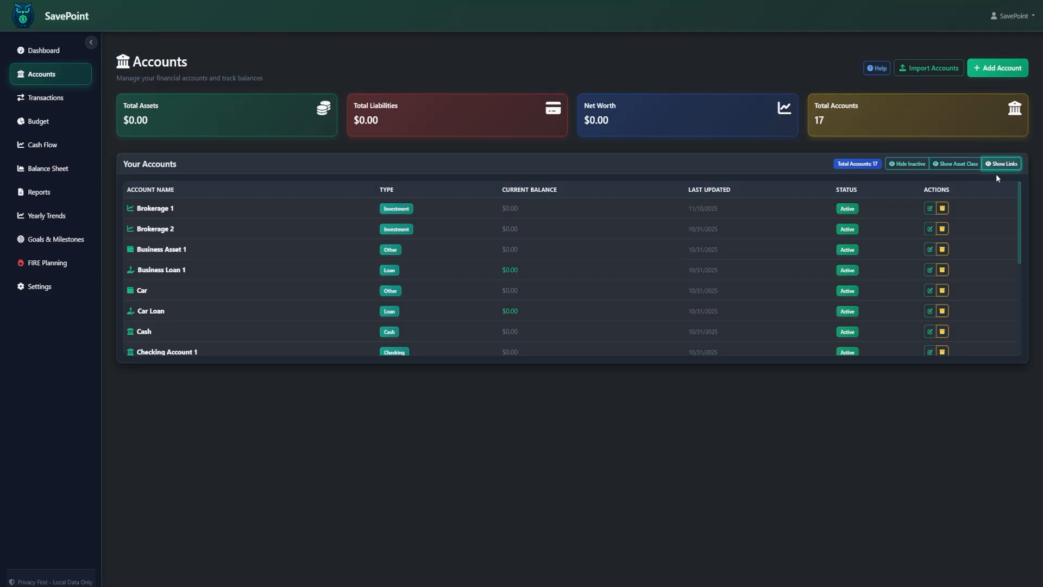
left_click(955, 165)
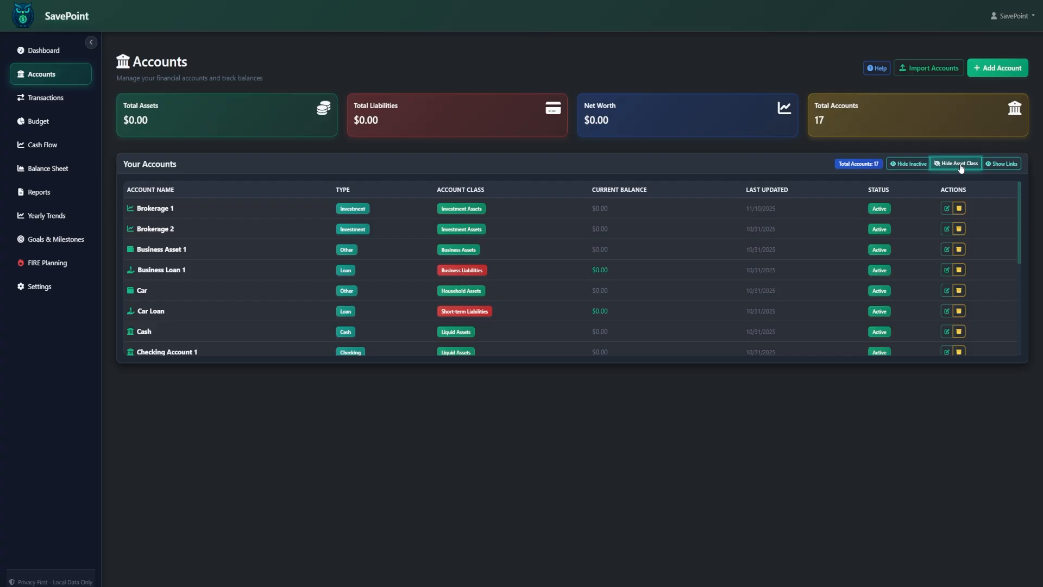
left_click(997, 167)
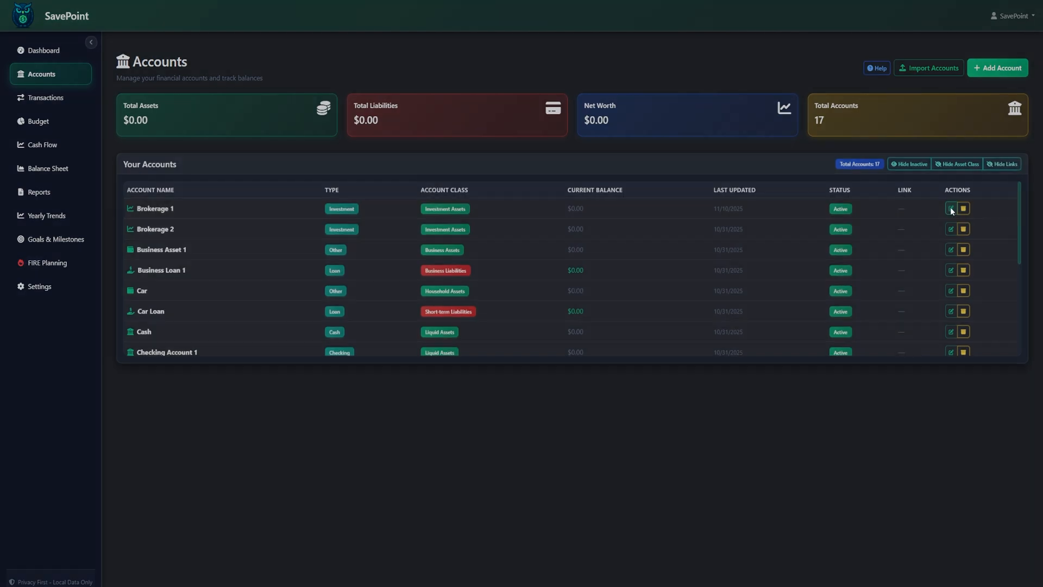
View the edit form and the deactivation details for Brokerage 1, closing both without changes
left_click(951, 209)
left_click(906, 221)
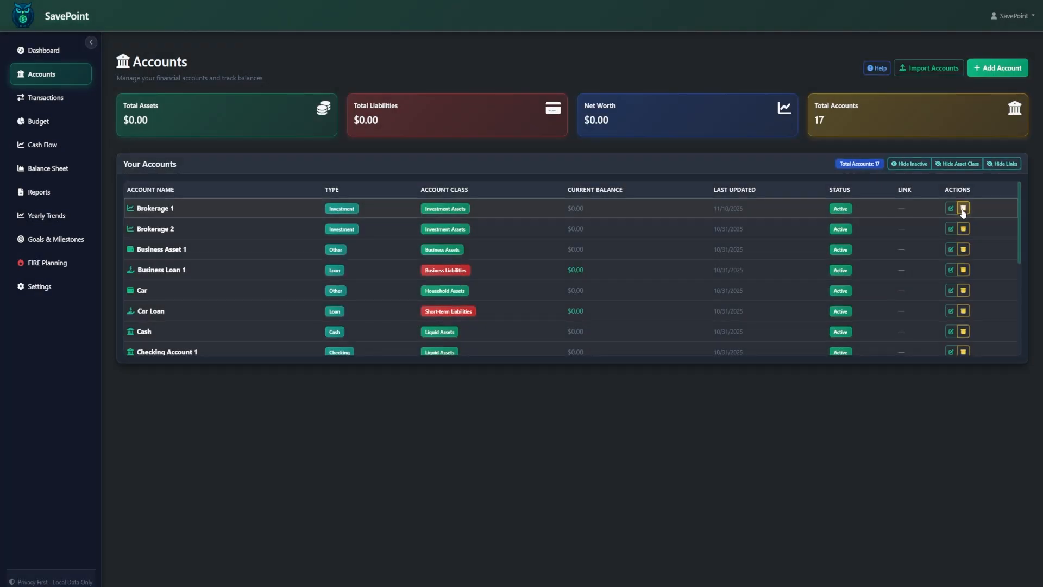
left_click(963, 209)
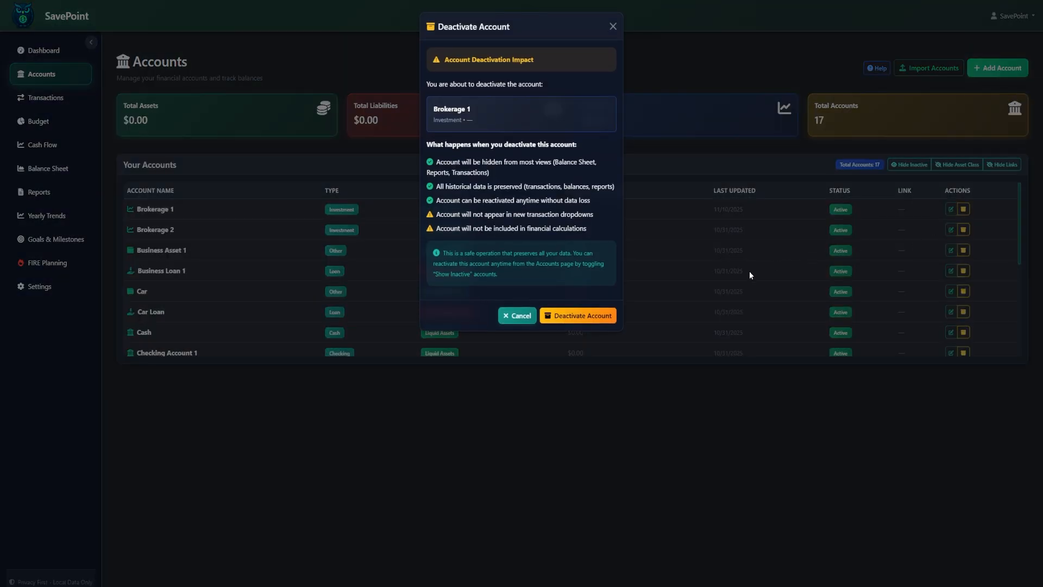
key("Escape")
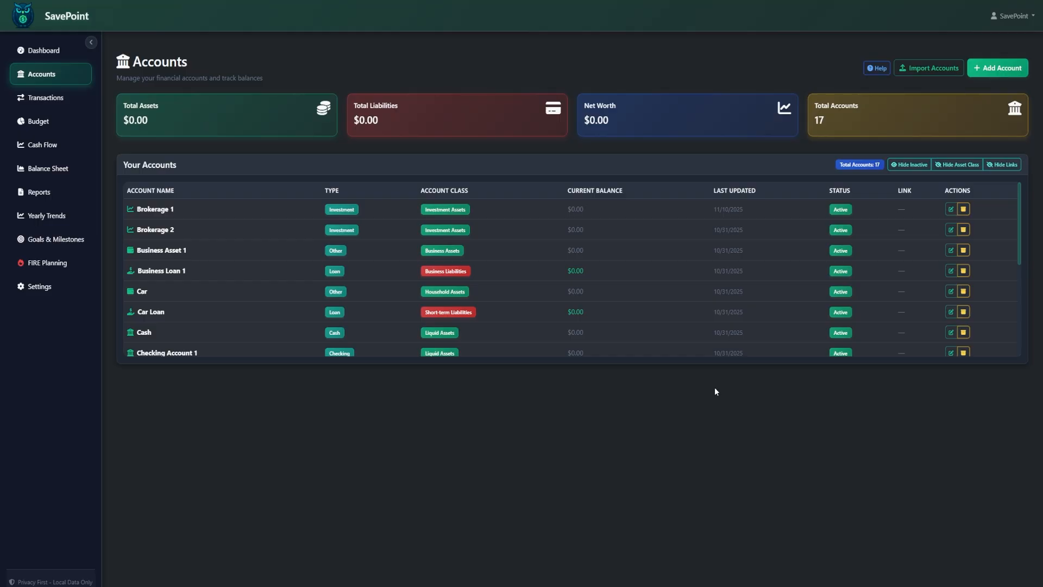
Start a new account named SP Checking with the account type Checking Account
left_click(1005, 67)
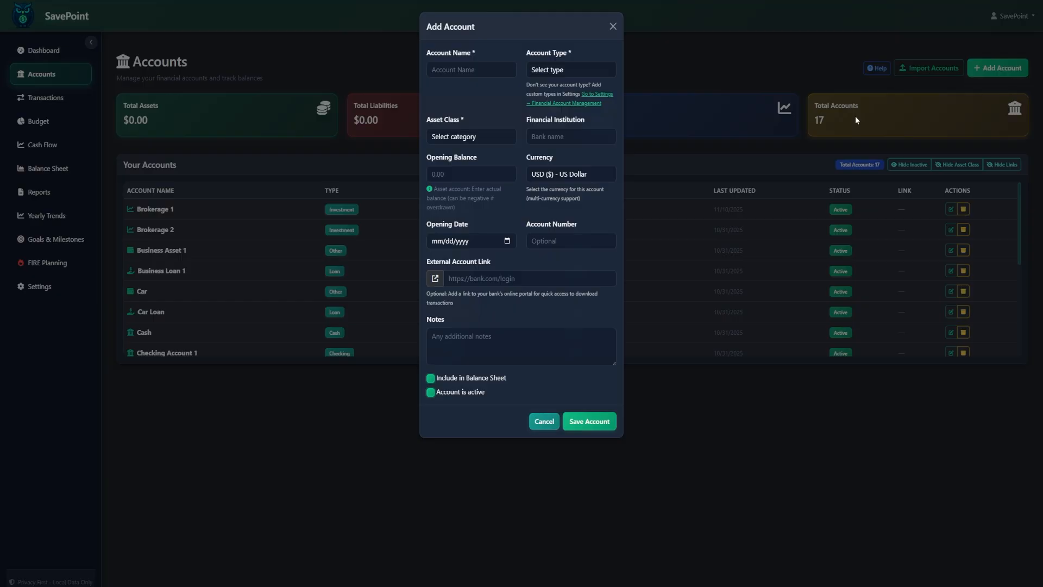
left_click(483, 66)
type("SP Ch")
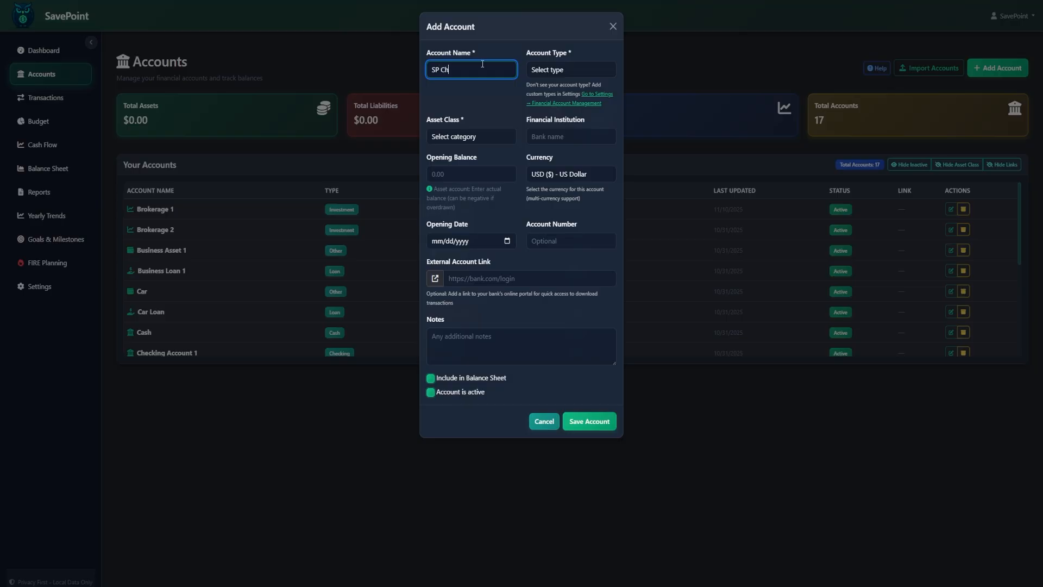
type("ecking")
key("Tab")
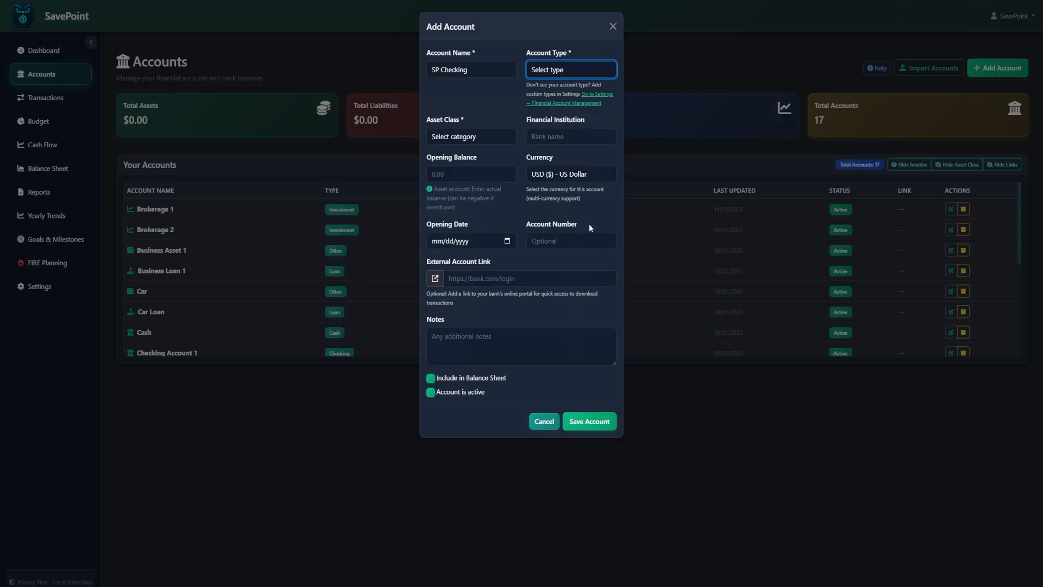
key("c")
left_click(491, 120)
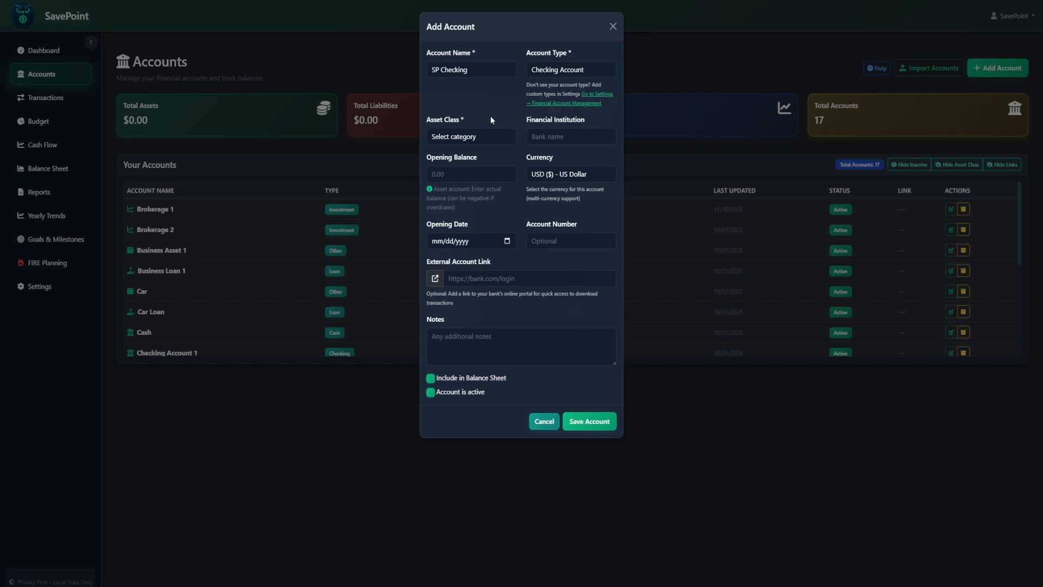
Switch the new account's type to Credit Card to compare the form's guidance, and restore Checking Account
left_click(478, 135)
left_click(553, 71)
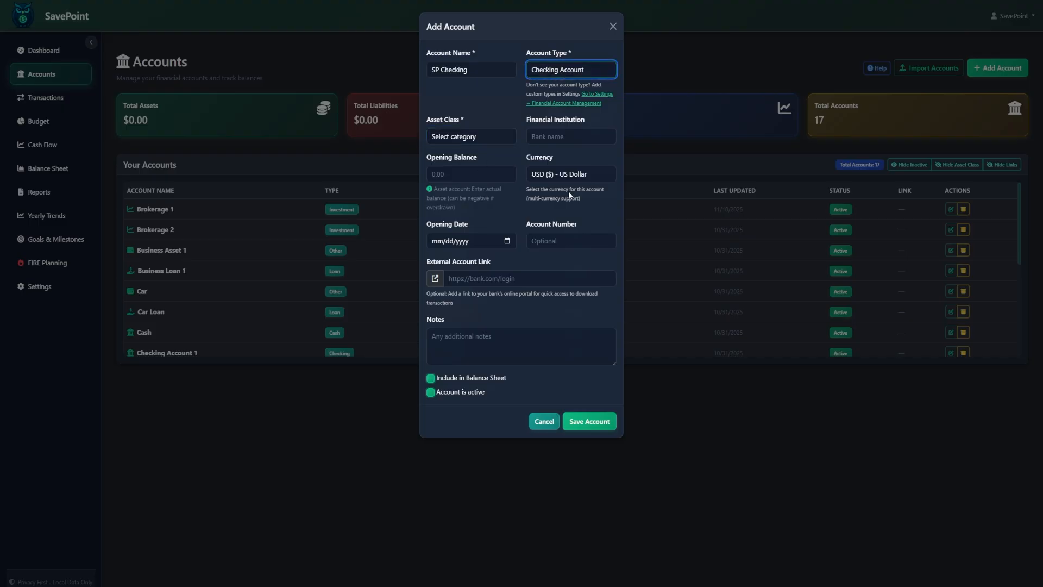
left_click(565, 237)
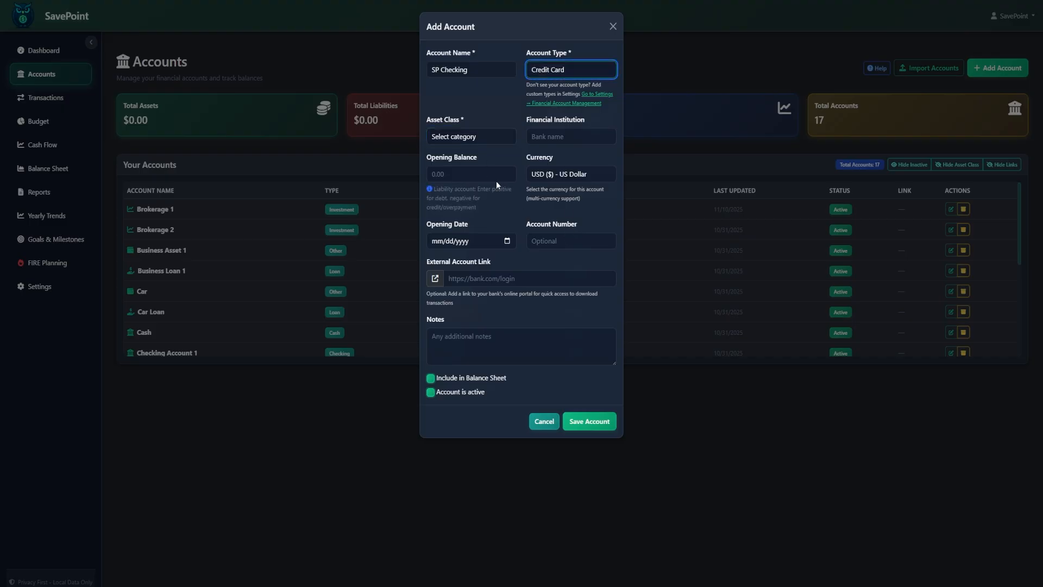
left_click(479, 135)
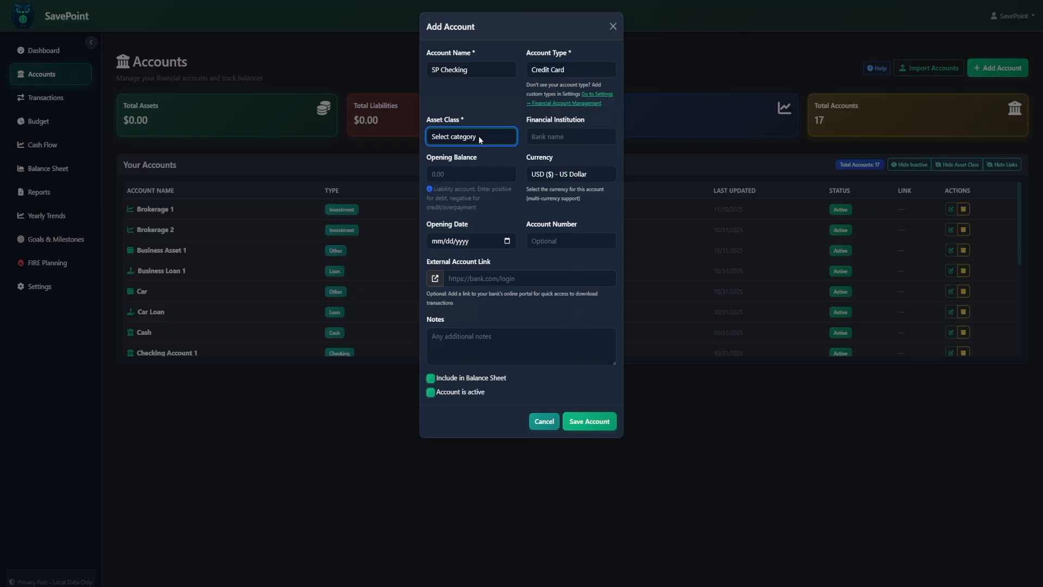
left_click(551, 68)
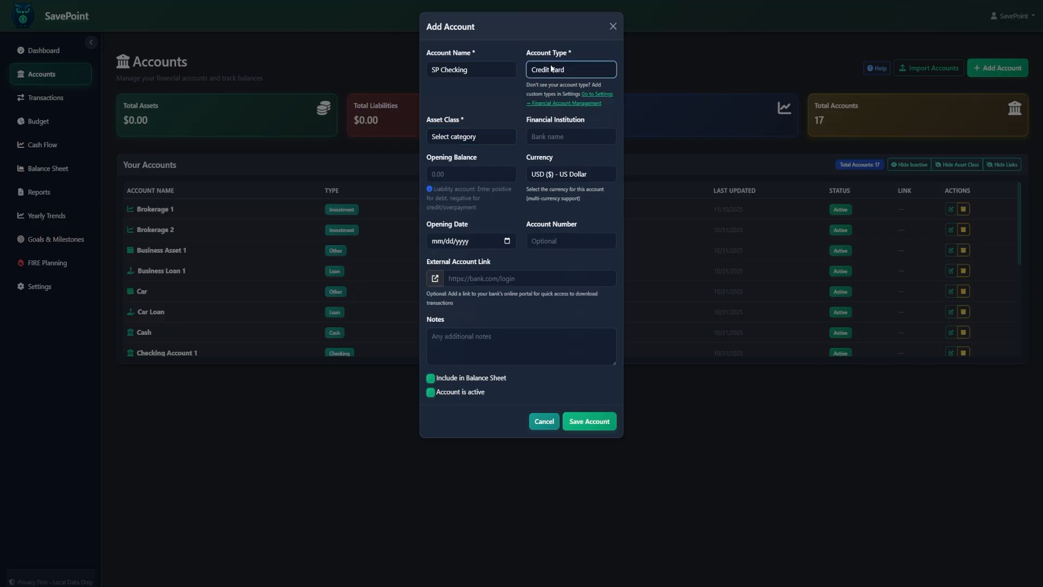
left_click(566, 227)
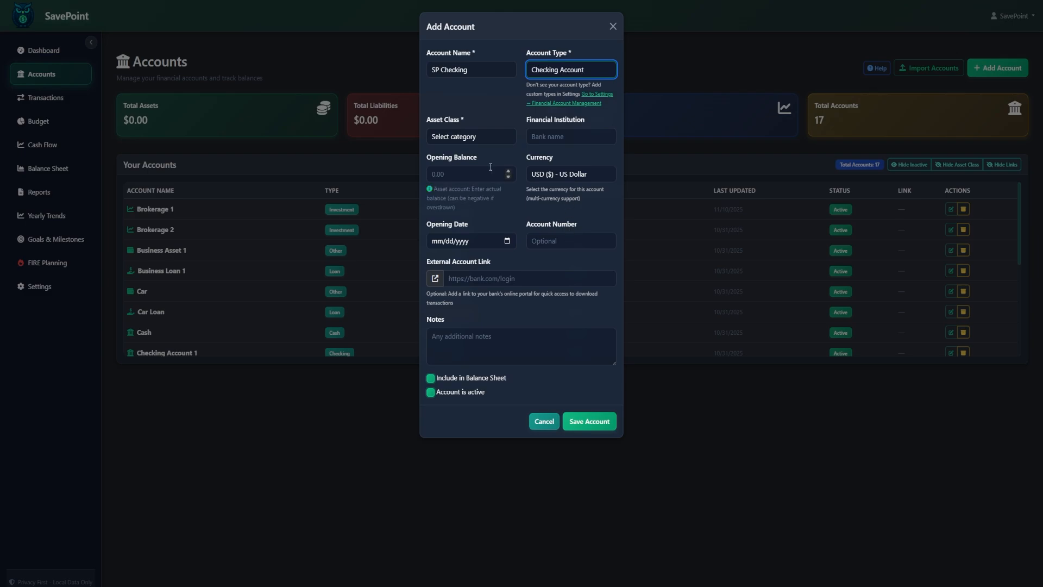
Set the new account's asset class to Liquid Assets and its financial institution to SP Bank
left_click(482, 134)
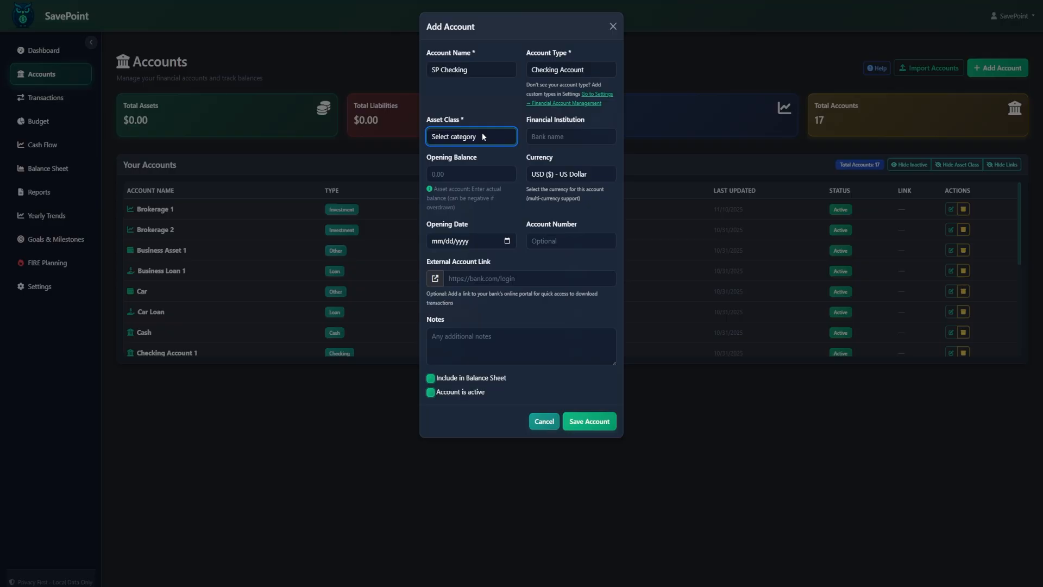
left_click(470, 160)
left_click(566, 136)
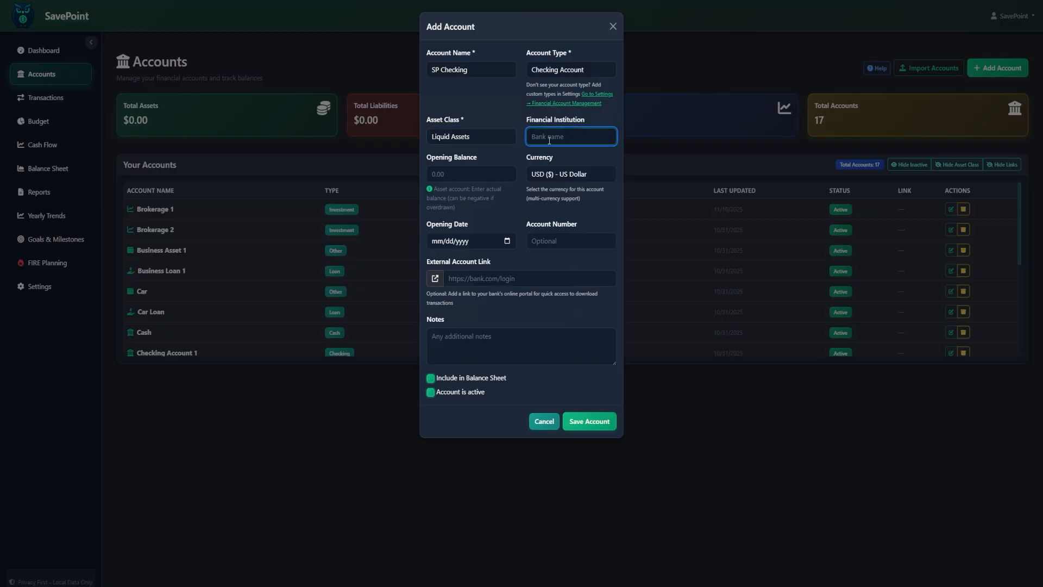
type("SP Bank")
Enter the account number for the new account, leaving the opening balance and opening date blank
left_click(465, 181)
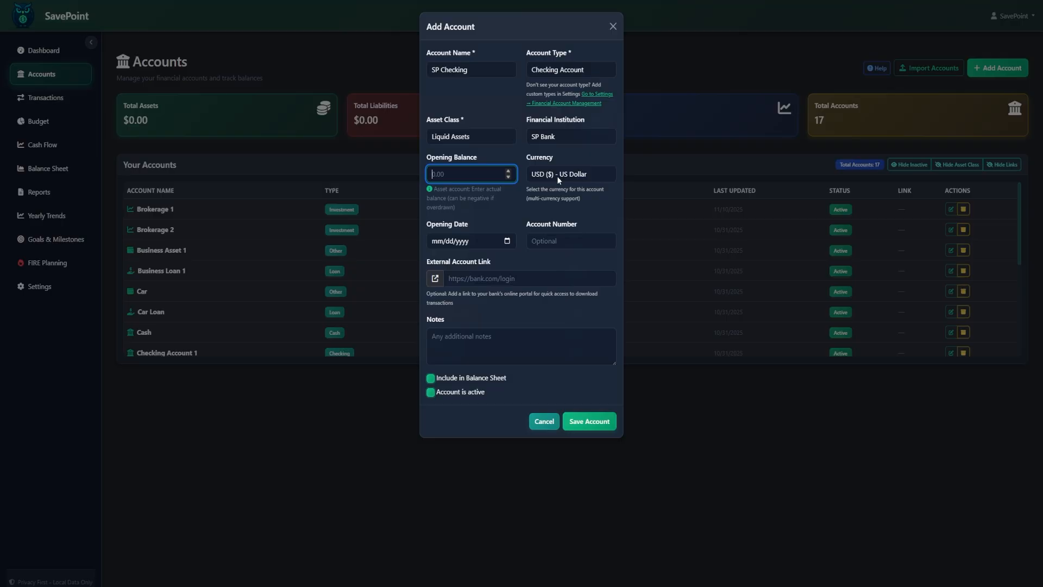
key("Tab")
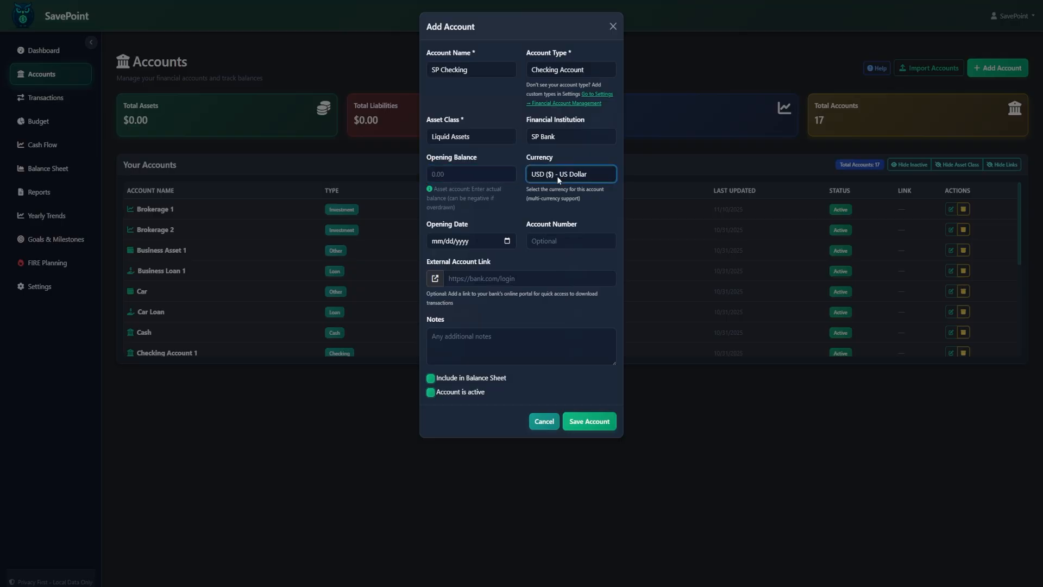
left_click(497, 224)
left_click(576, 240)
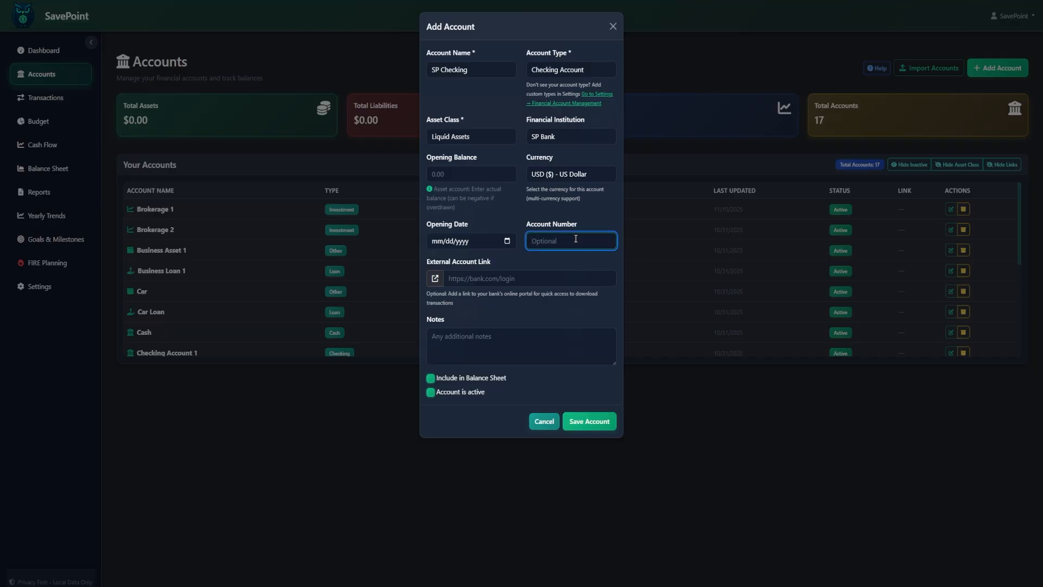
type("1234567")
left_click(496, 275)
type("h")
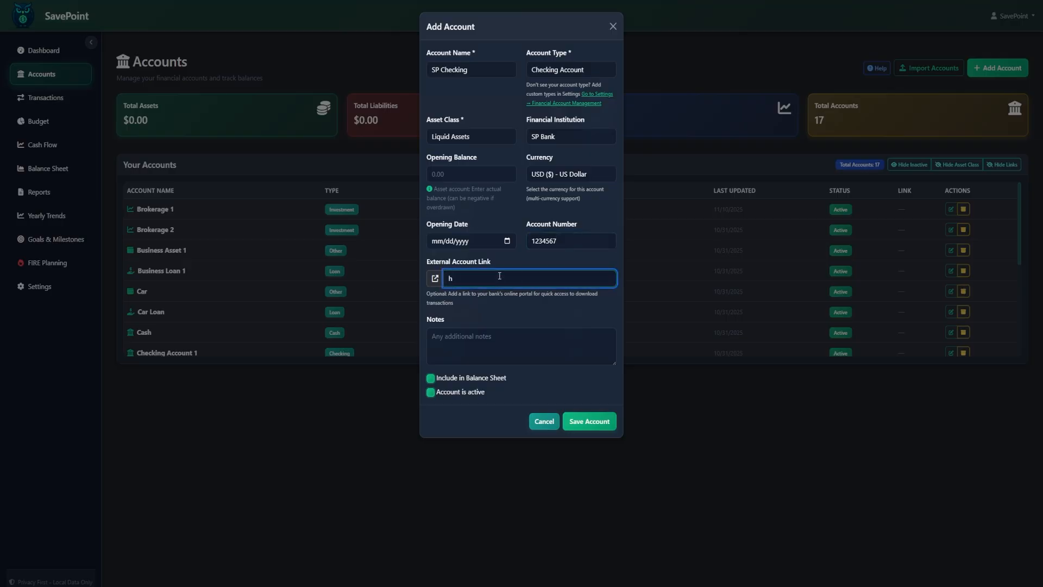
type("ttps")
type("://savepoint")
type("financ")
type("e,")
type("com")
left_click(493, 307)
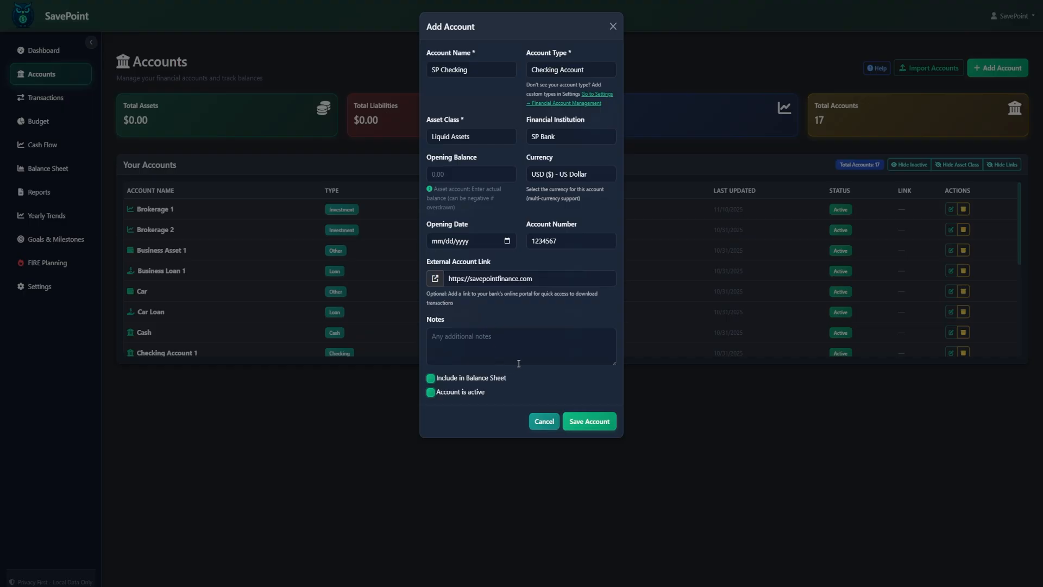
left_click(517, 339)
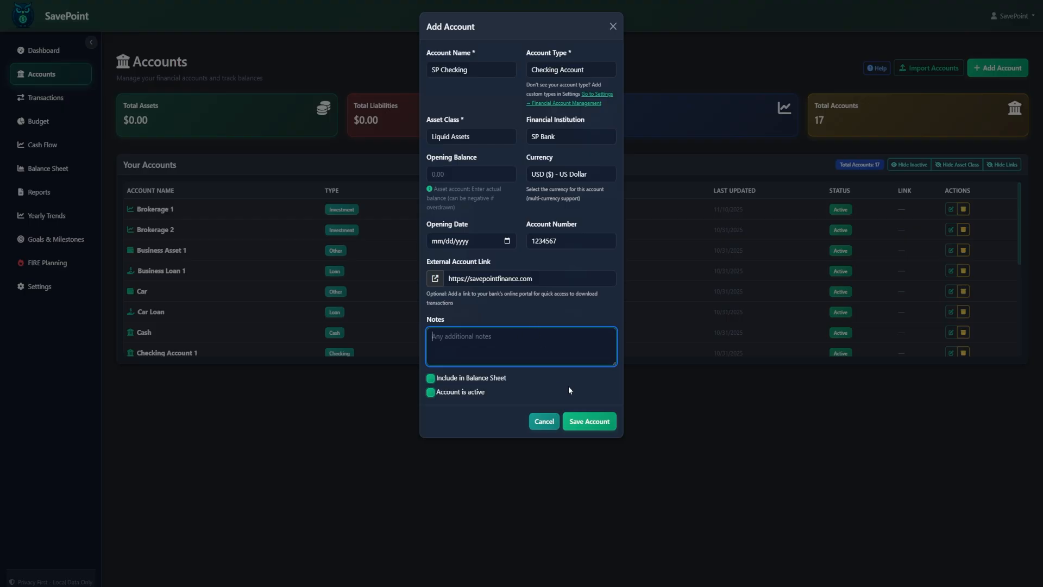
left_click(594, 426)
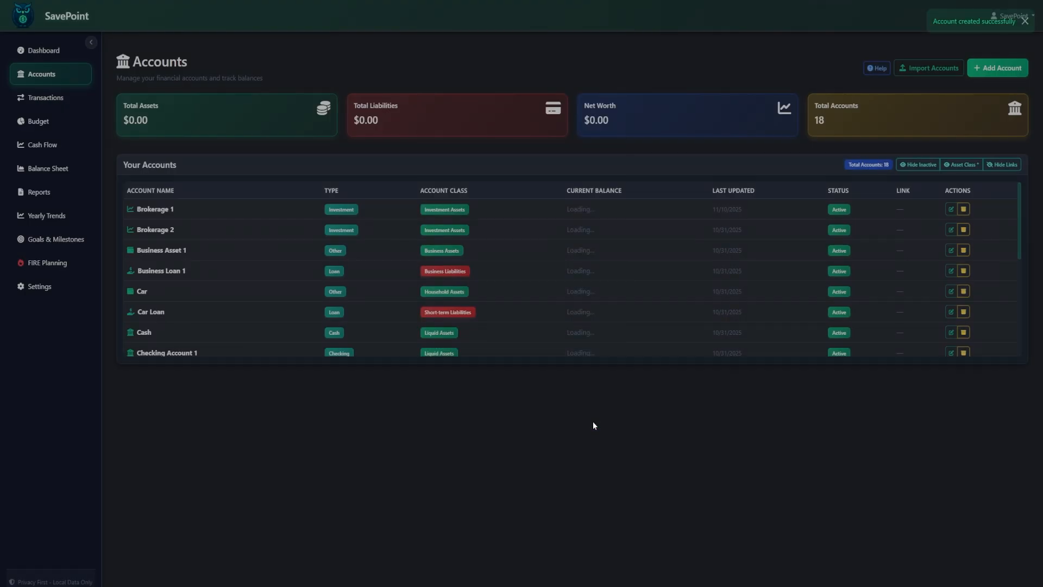
Find the SP Checking entry in the accounts list and check how its account number is displayed
scroll(318, 284, "down", 3)
scroll(300, 281, "down", 2)
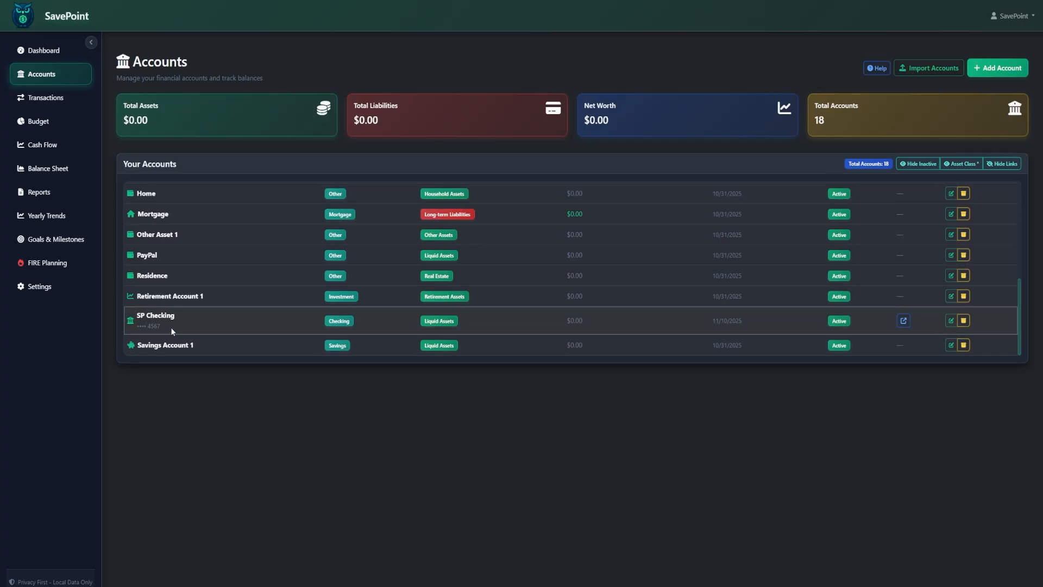
left_click_drag(170, 328, 134, 329)
left_click(680, 271)
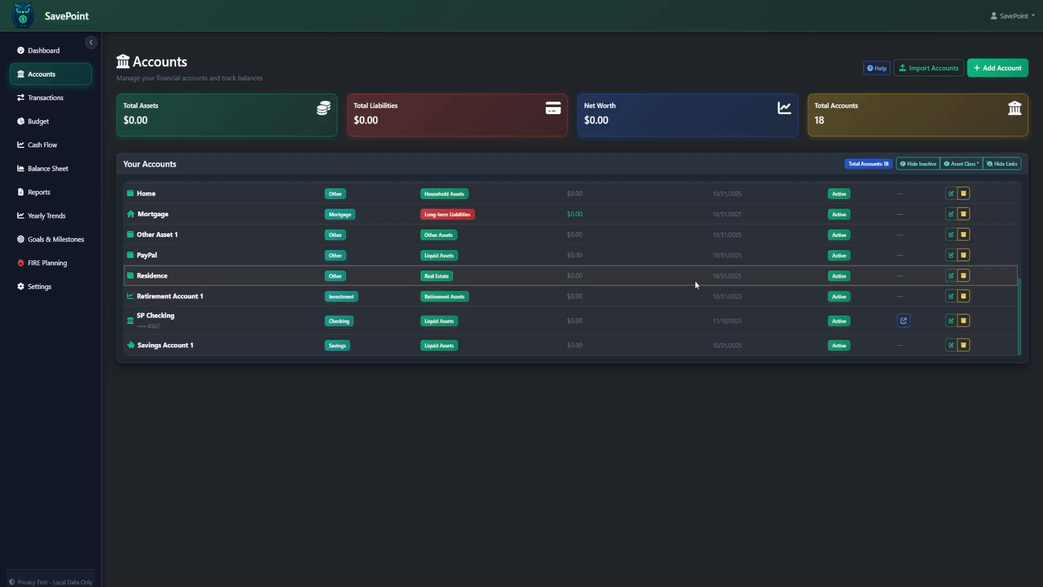
Edit the Credit Card 1 account in the accounts list and rename it SavePoint Card
scroll(699, 291, "up", 3)
scroll(699, 290, "up", 1)
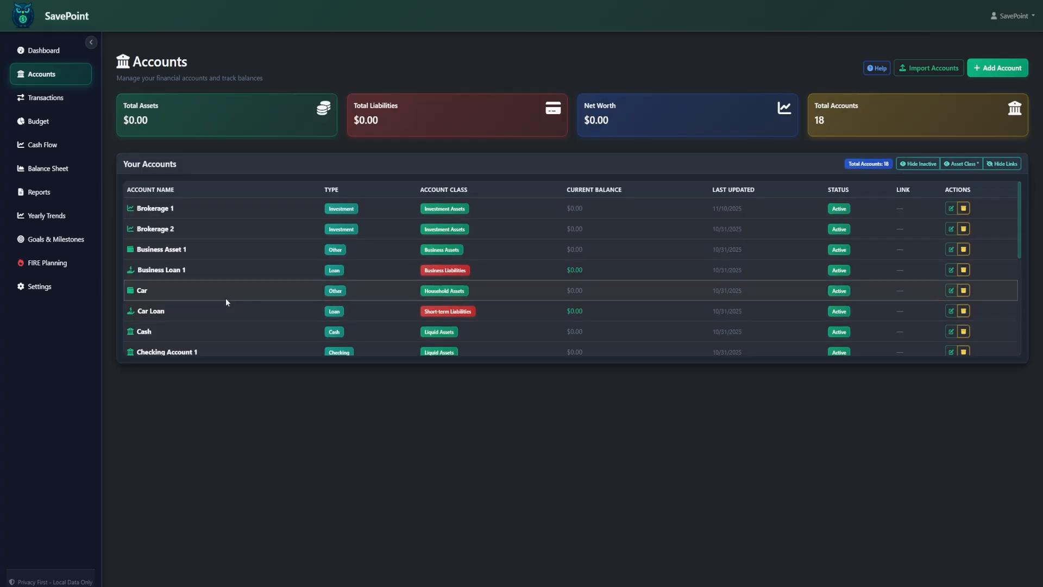
scroll(228, 294, "down", 2)
scroll(222, 271, "down", 2)
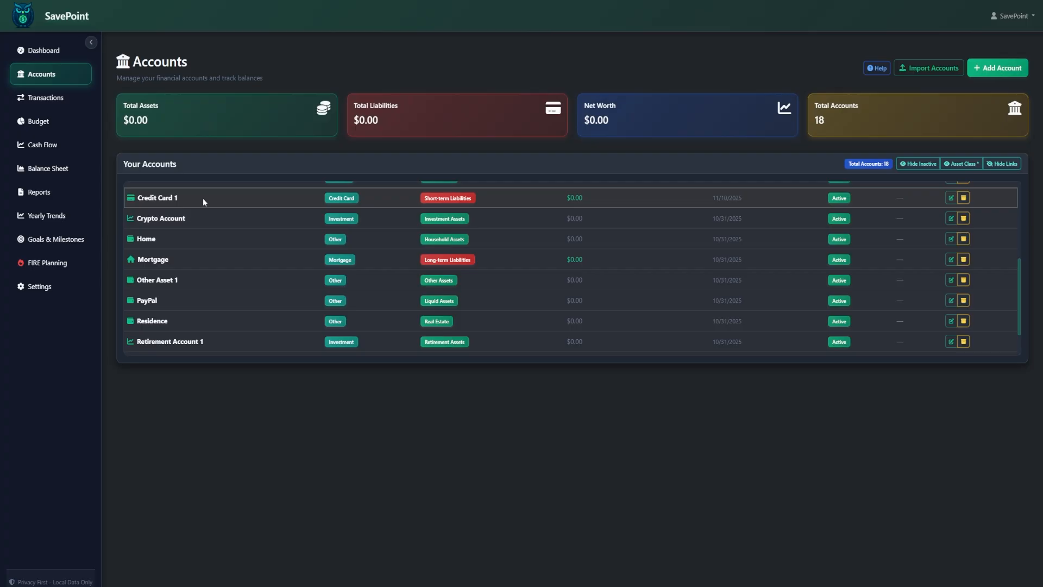
left_click(951, 198)
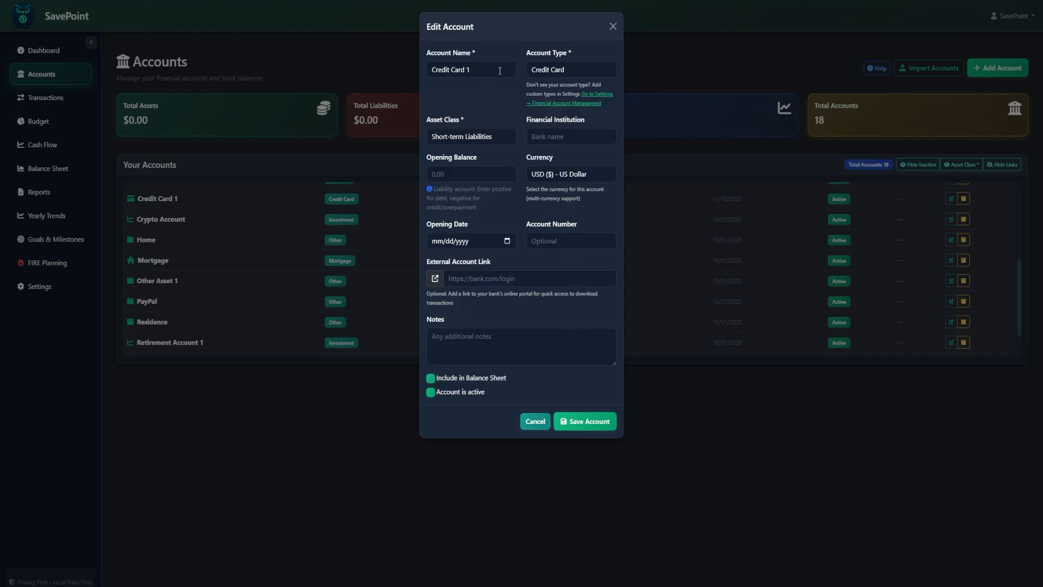
left_click_drag(489, 70, 375, 73)
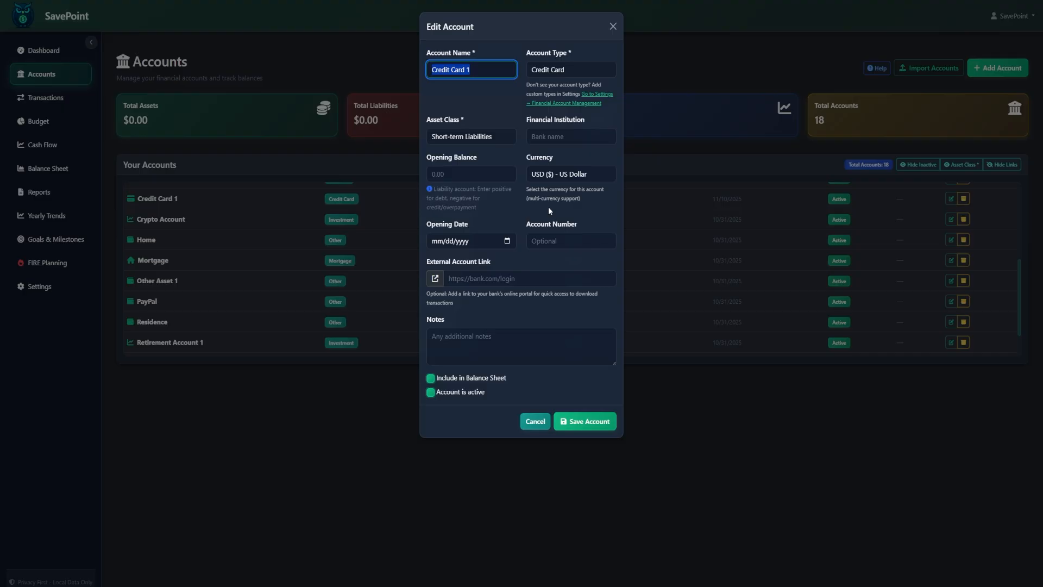
type("SavePoint Card")
Set the card's financial institution to SP Bank, enter its account number, and save the account
left_click(575, 136)
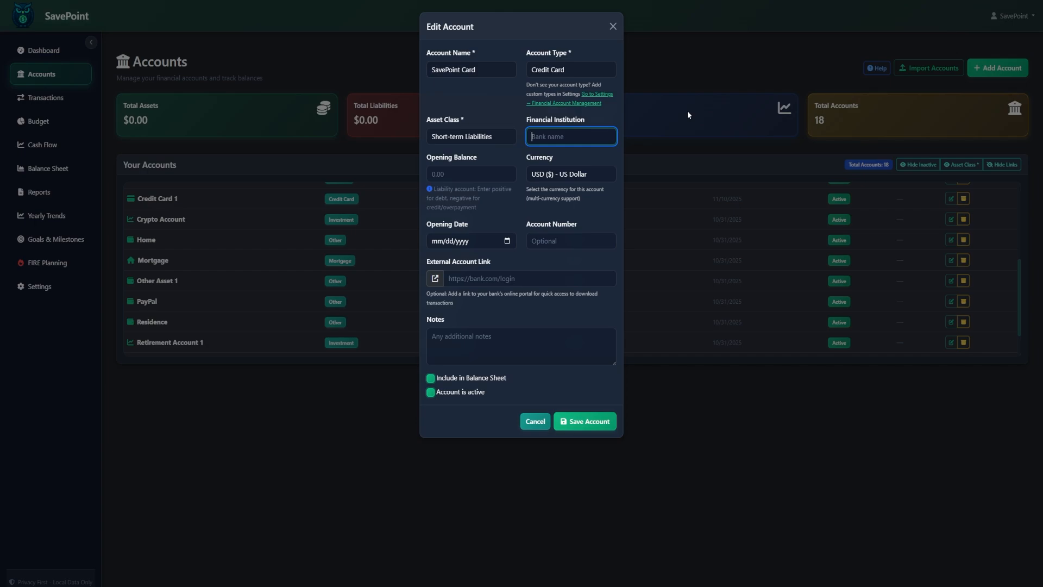
type("SP Bank")
left_click(596, 427)
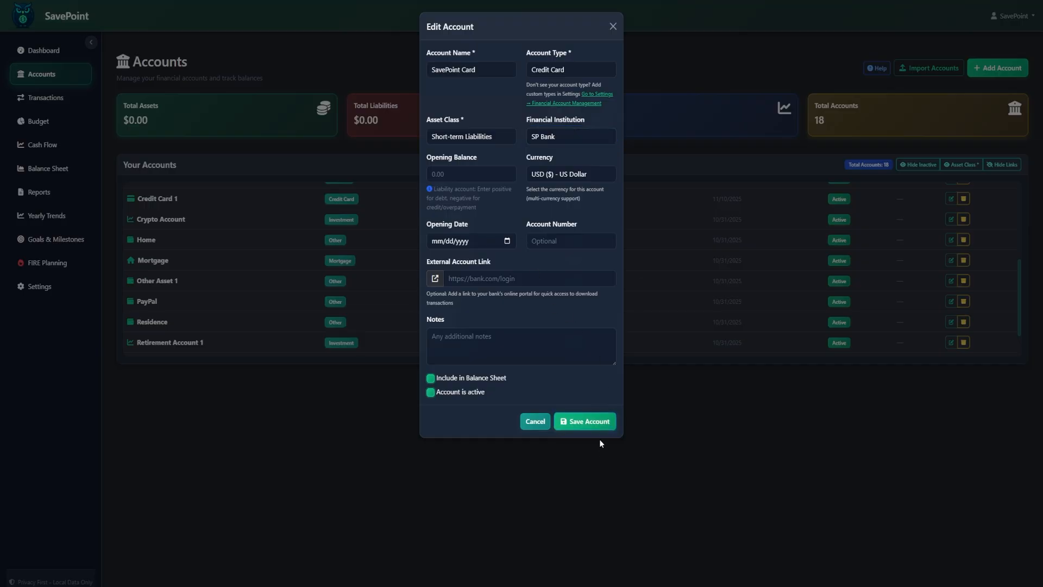
left_click(573, 240)
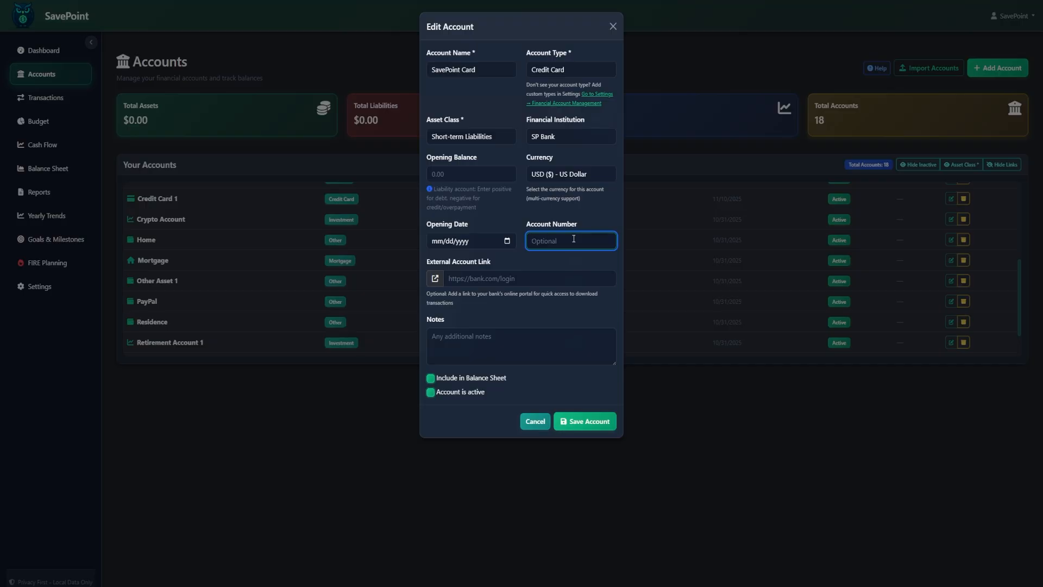
type("5432")
left_click(574, 418)
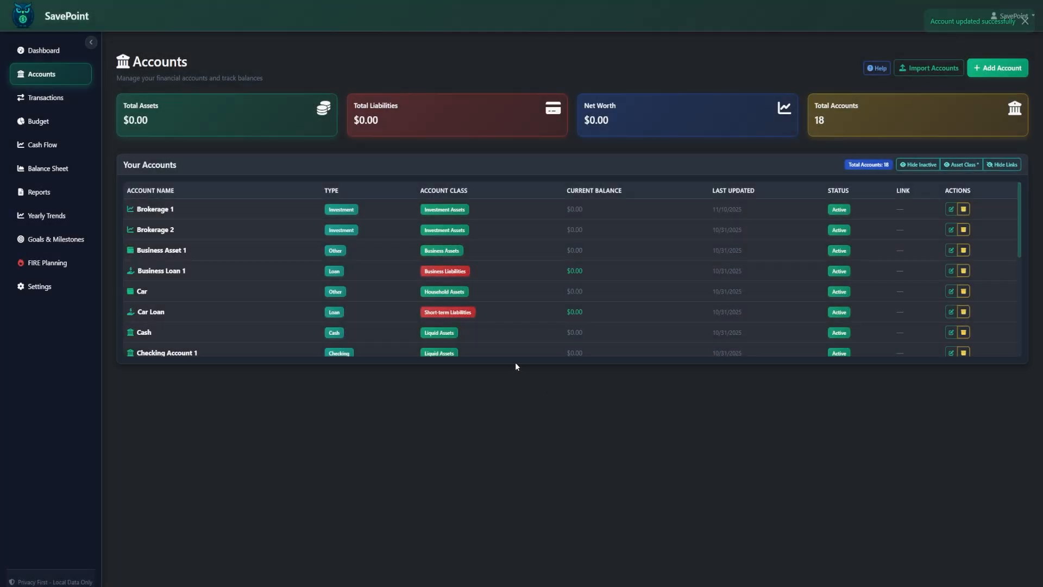
Find SP Checking and SavePoint Card in the accounts list and compare how their account numbers are displayed
scroll(375, 320, "down", 2)
scroll(364, 310, "down", 3)
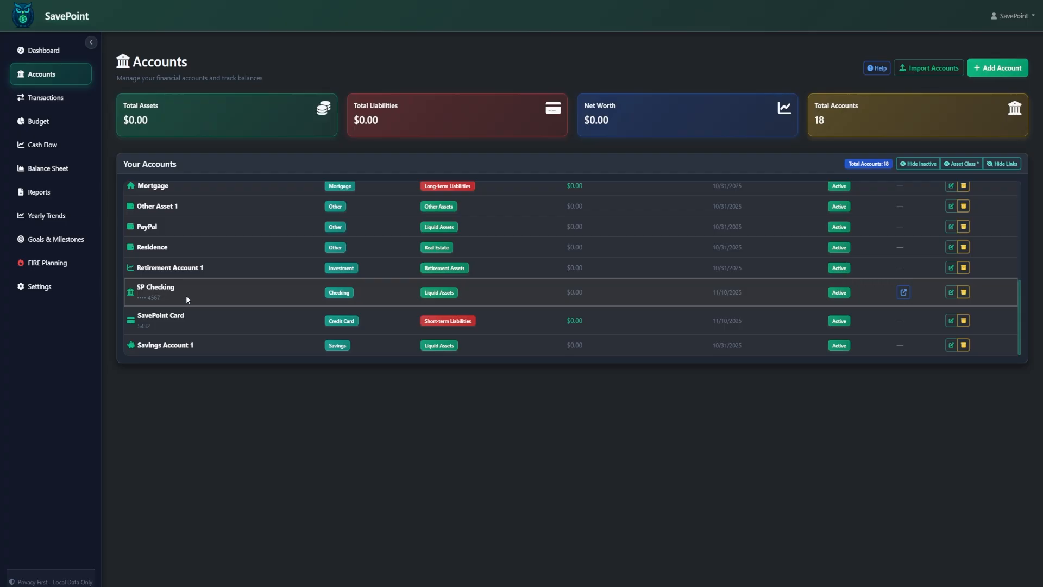
scroll(186, 295, "up", 5)
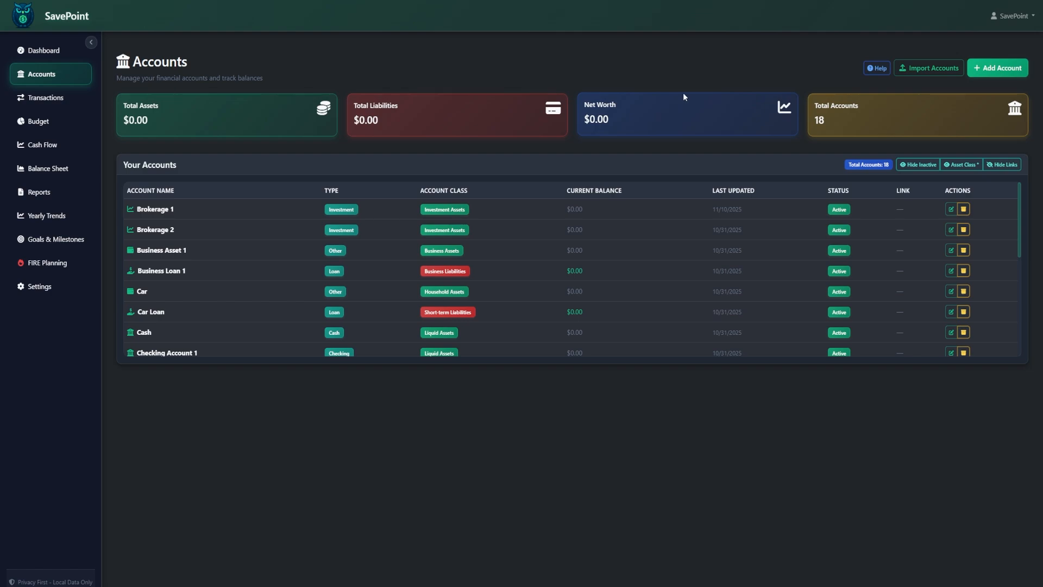
View the account import options, including supported file formats and expected columns, and close them without importing
left_click(931, 71)
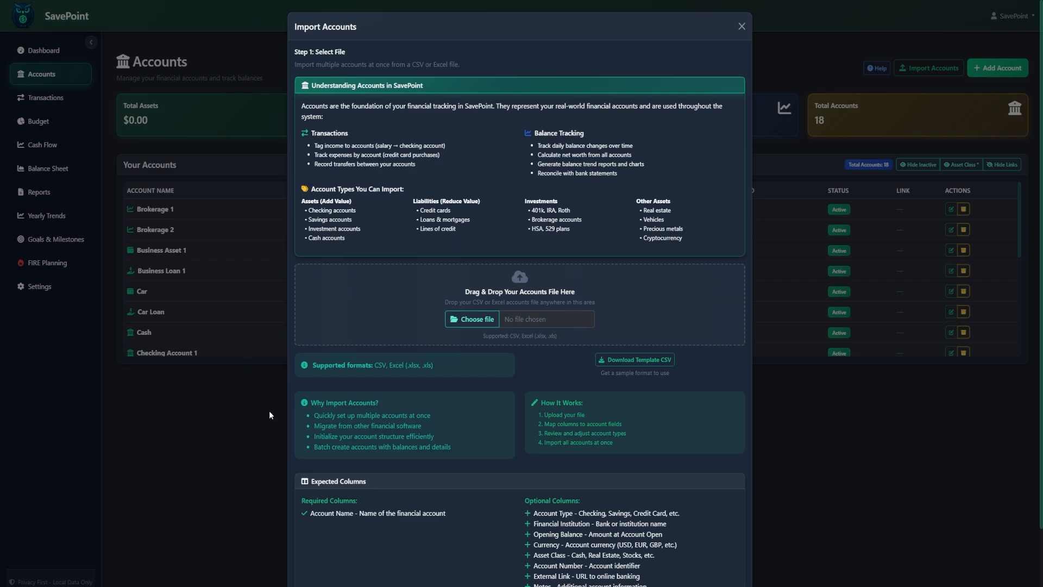
left_click(251, 429)
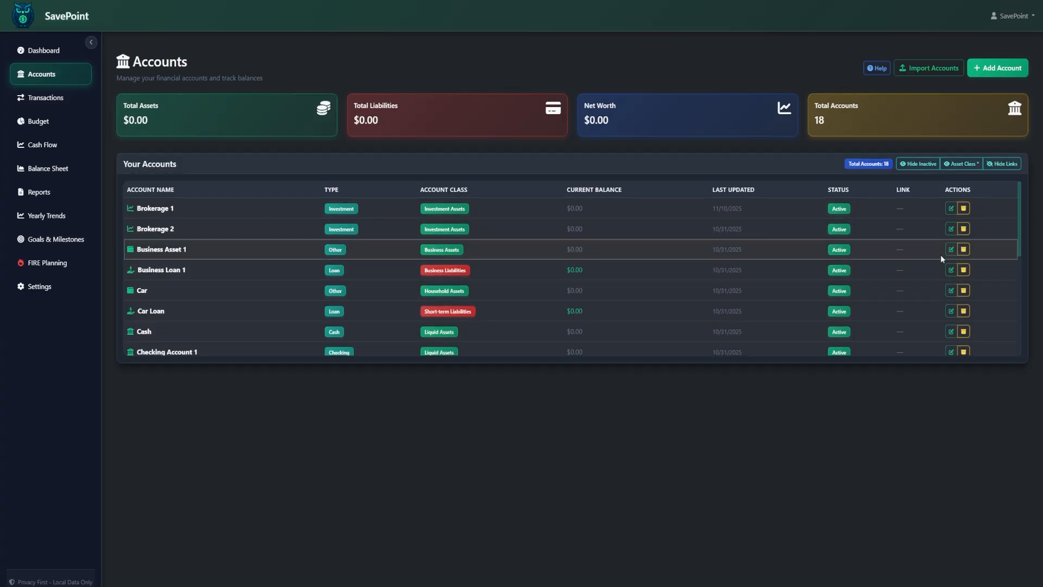
Open the SavePoint Card account's details to review them and close them without saving
scroll(809, 311, "down", 5)
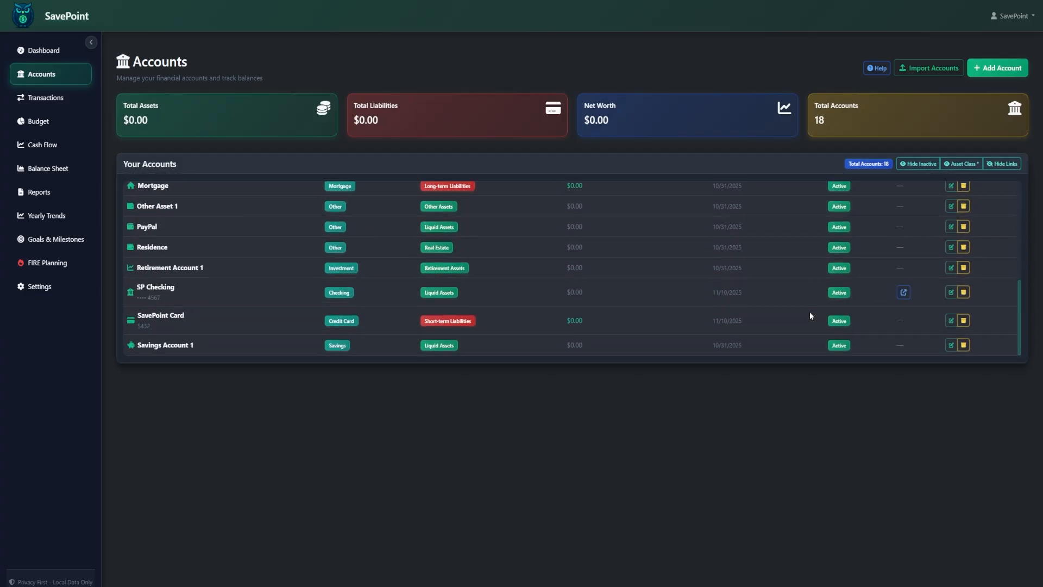
left_click(951, 322)
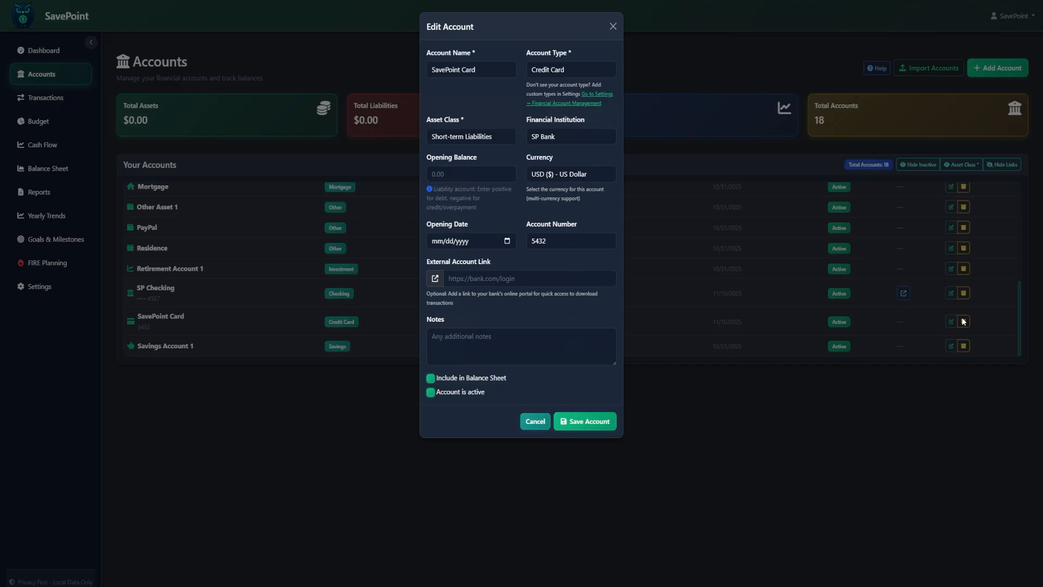
left_click(541, 422)
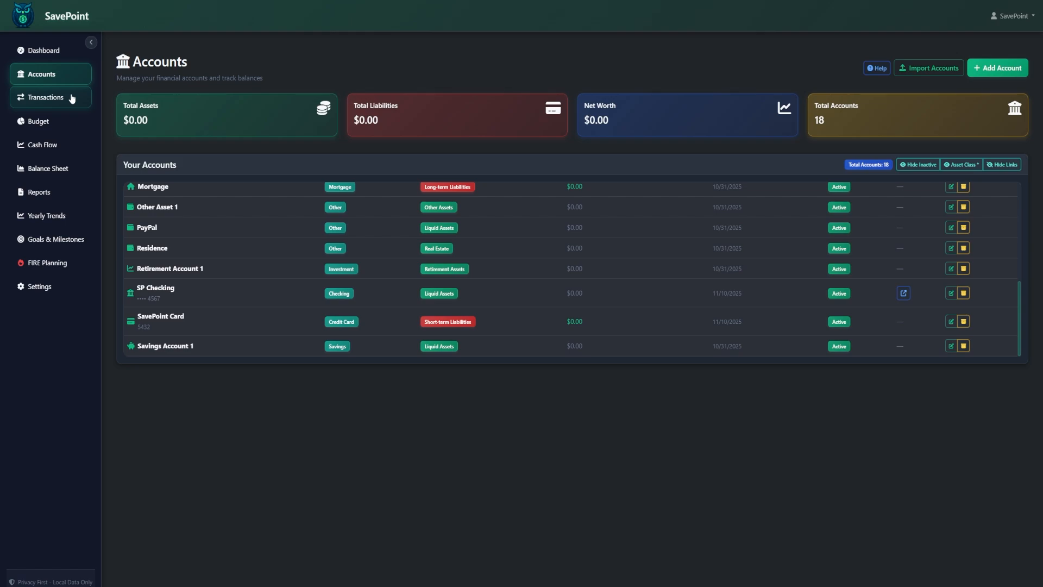
On the Balance Sheet, record a balance of 500 for SP Checking dated 10/01/2025 and exit the balance editor
left_click(55, 168)
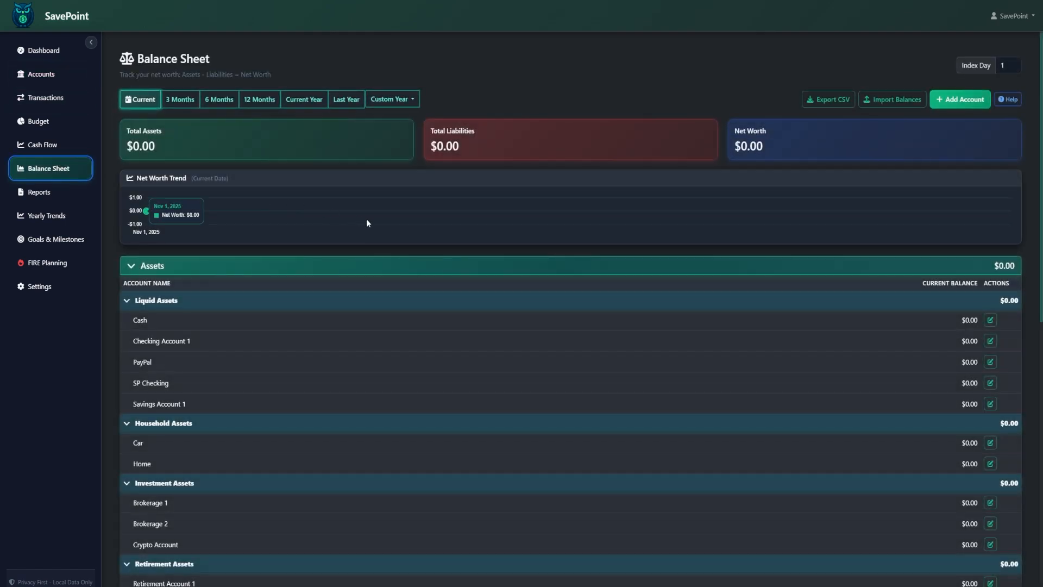
scroll(350, 299, "down", 6)
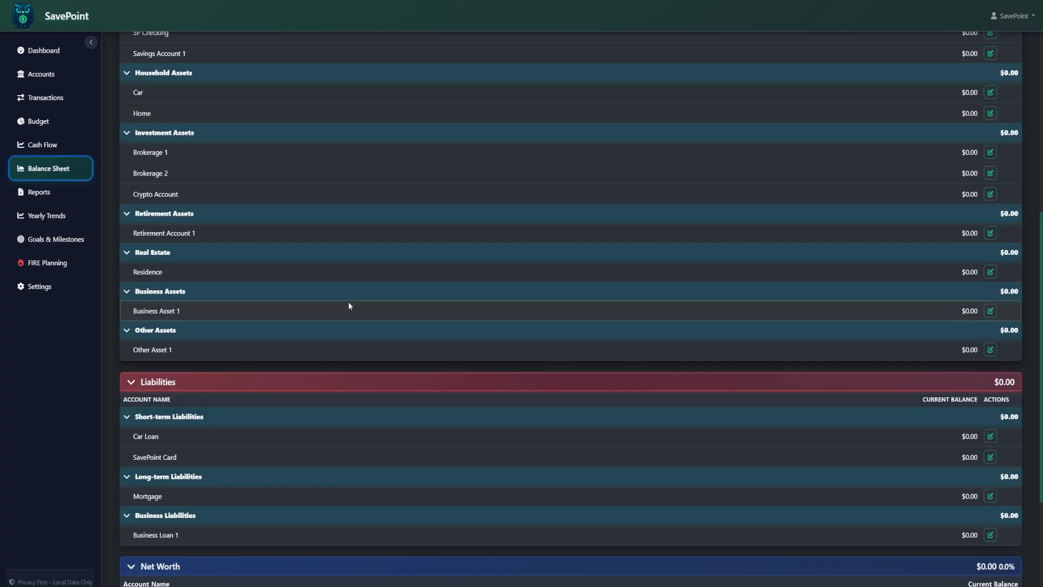
scroll(348, 304, "up", 3)
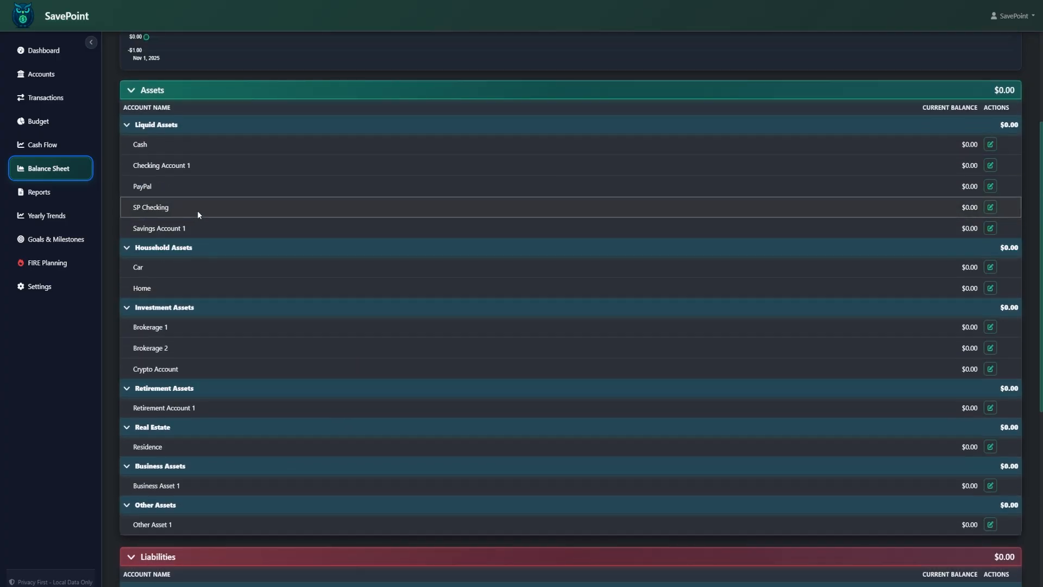
left_click(990, 209)
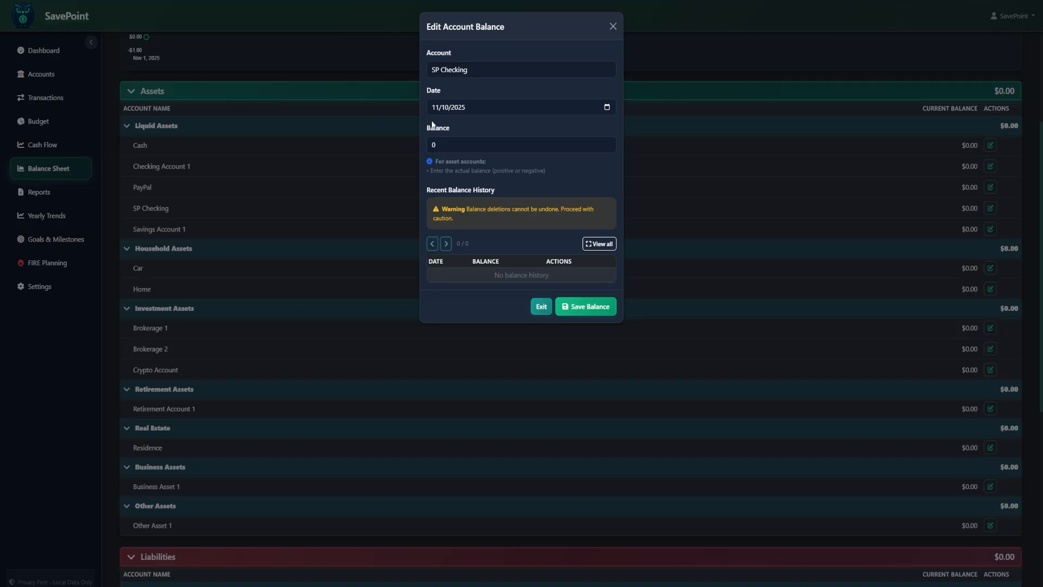
left_click(463, 142)
type("500")
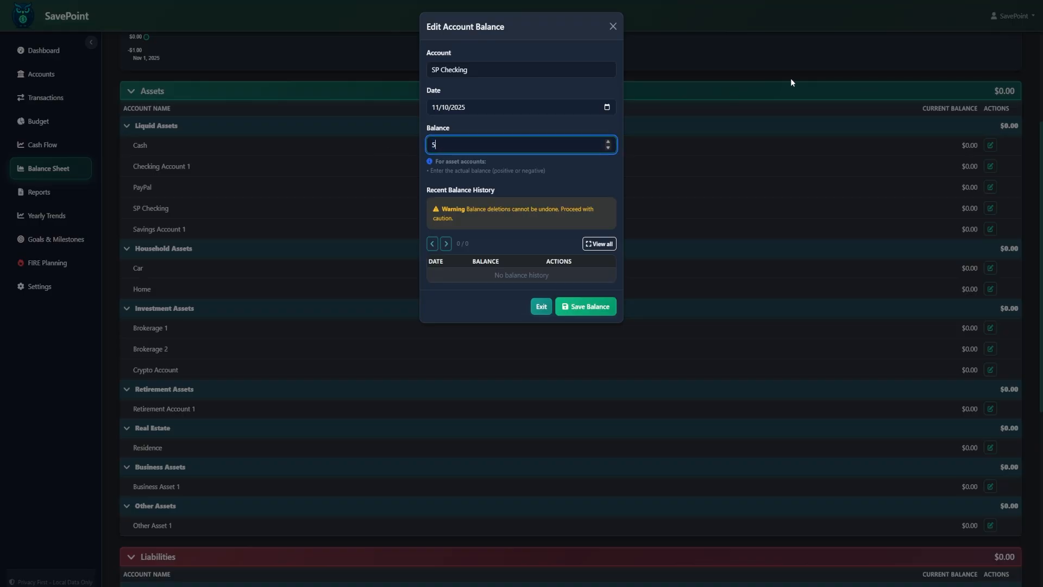
left_click(435, 106)
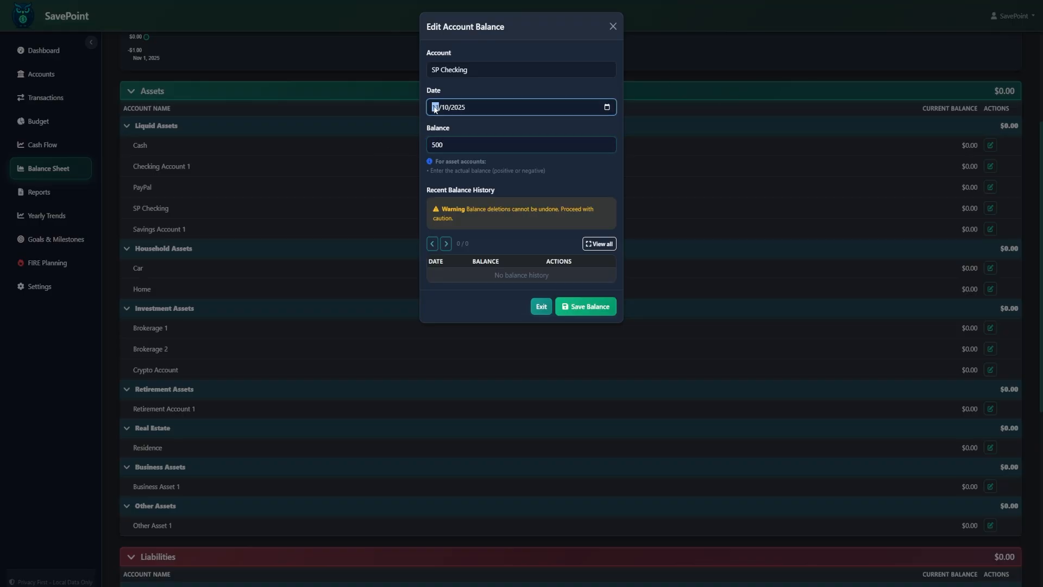
type("10/01")
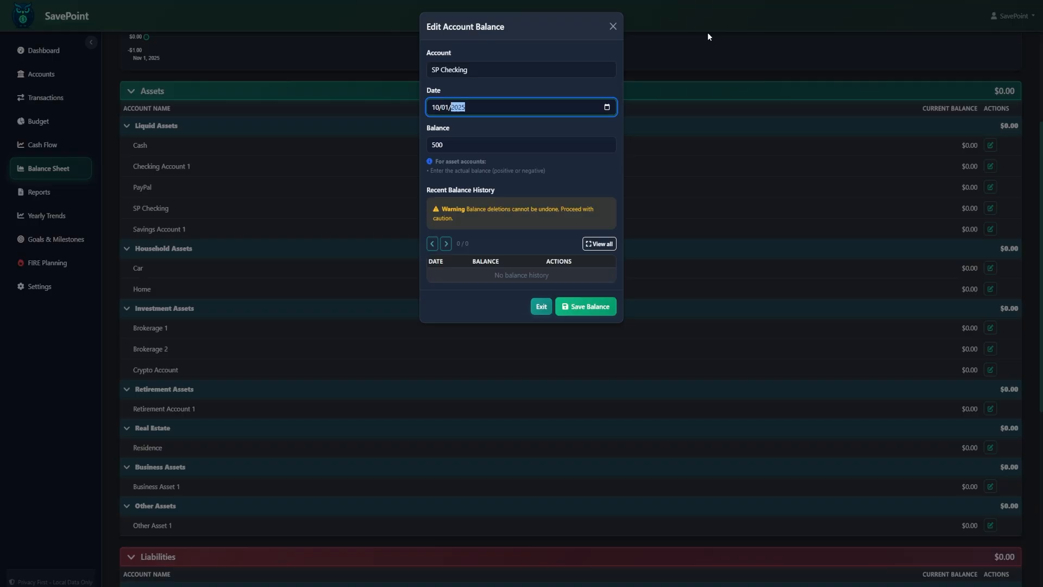
left_click(586, 307)
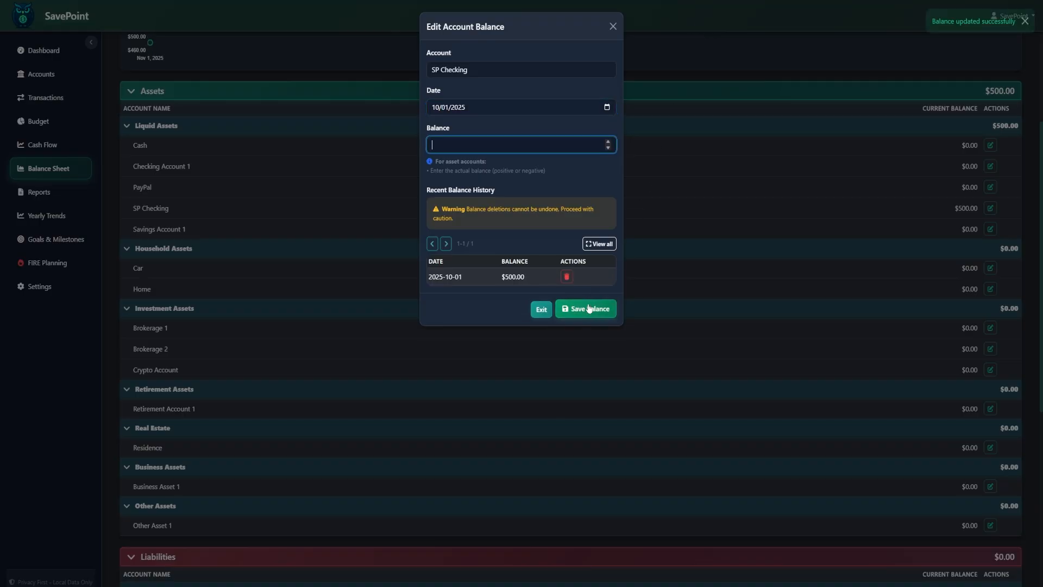
left_click(537, 313)
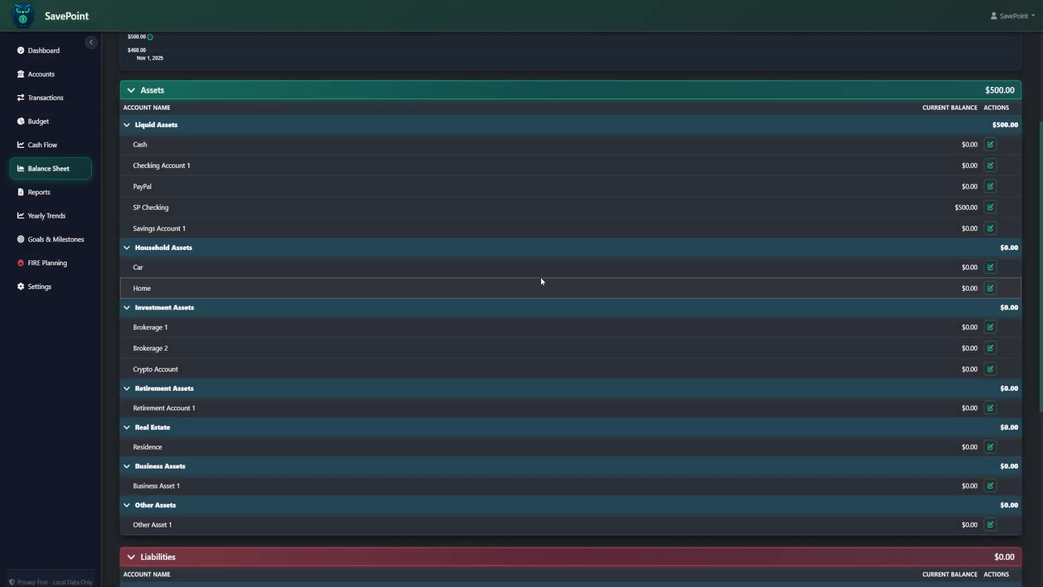
Record a balance of 250 for the SavePoint Card liability dated 10/01/2025 and exit the balance editor
scroll(540, 268, "down", 2)
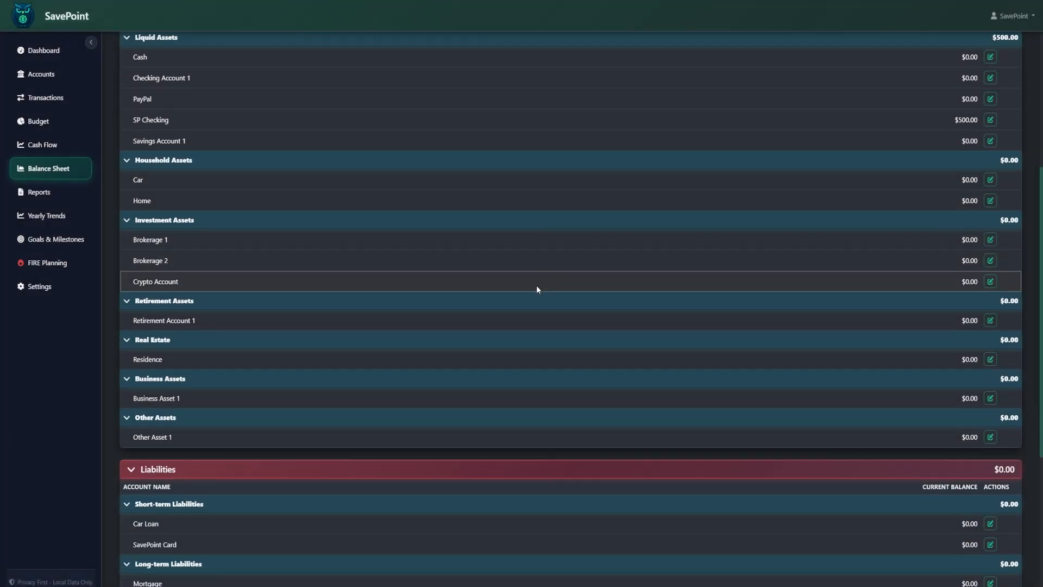
scroll(537, 289, "down", 5)
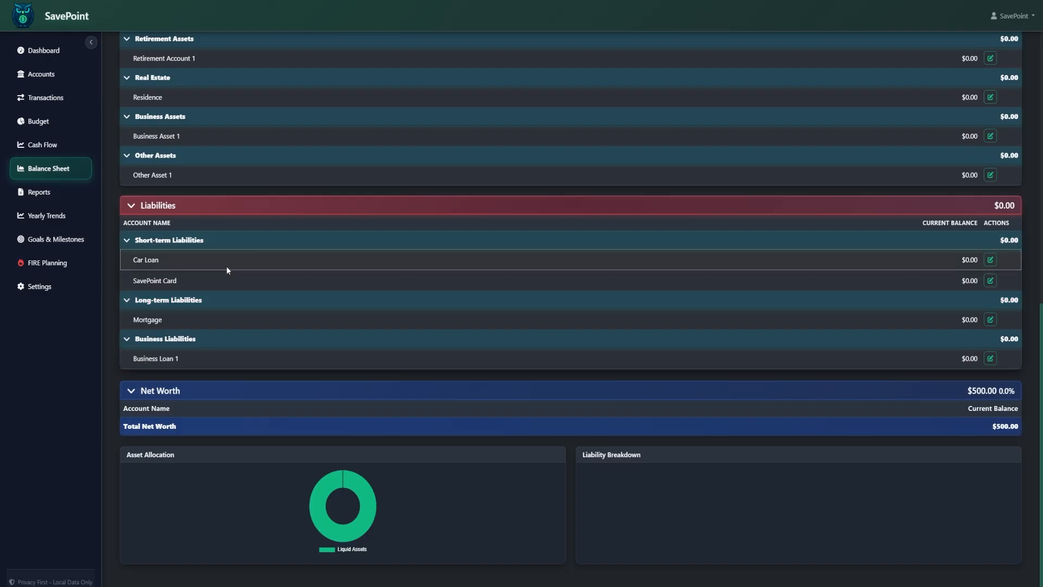
left_click(990, 280)
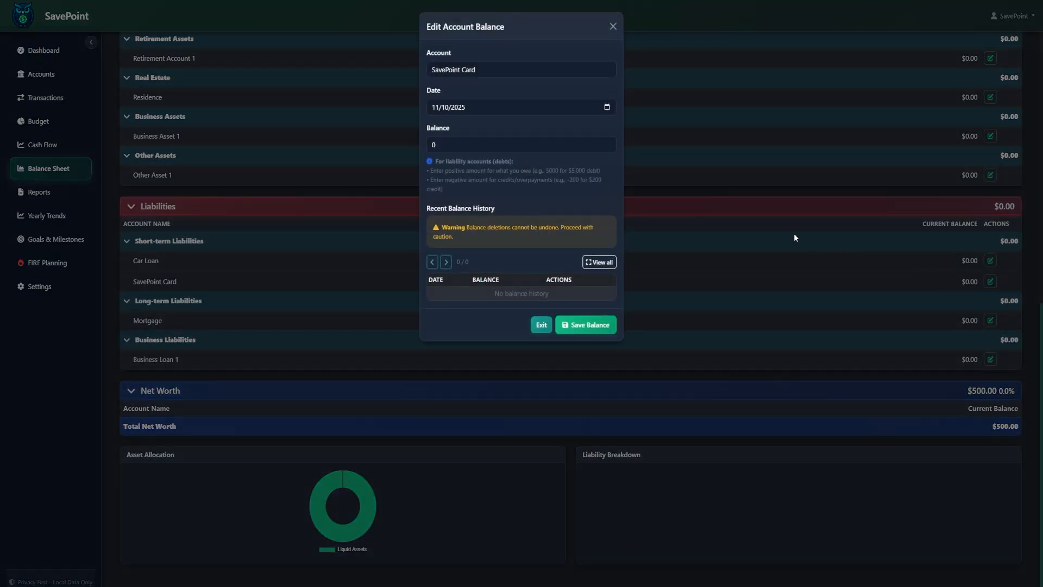
left_click(422, 144)
type("25")
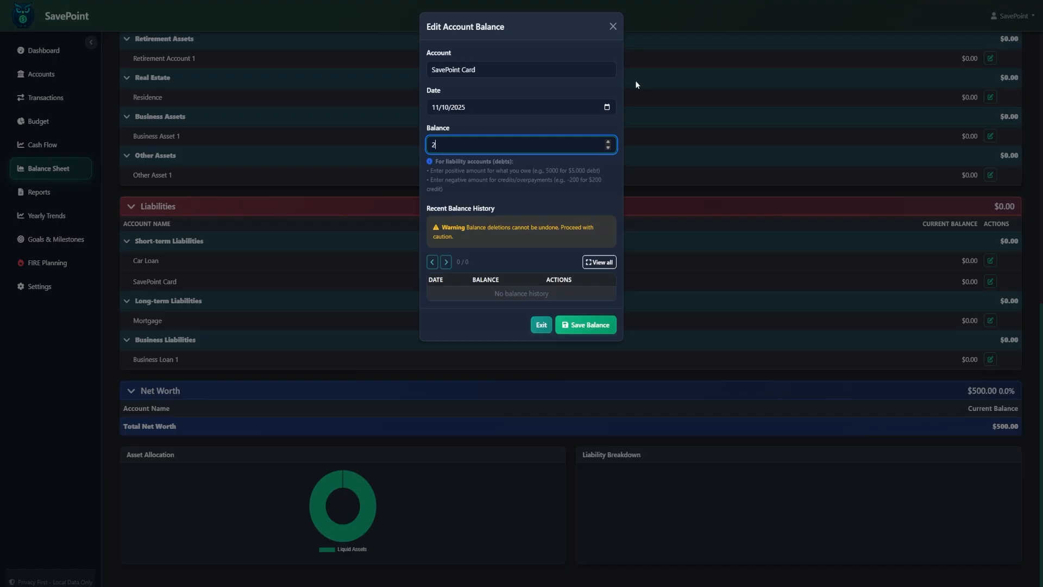
left_click(430, 109)
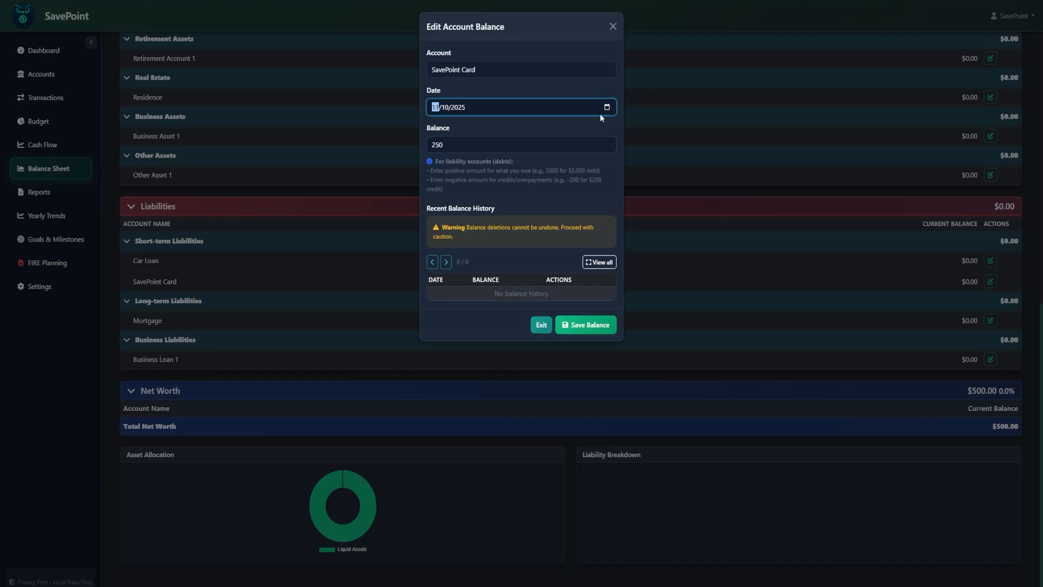
type("10/0")
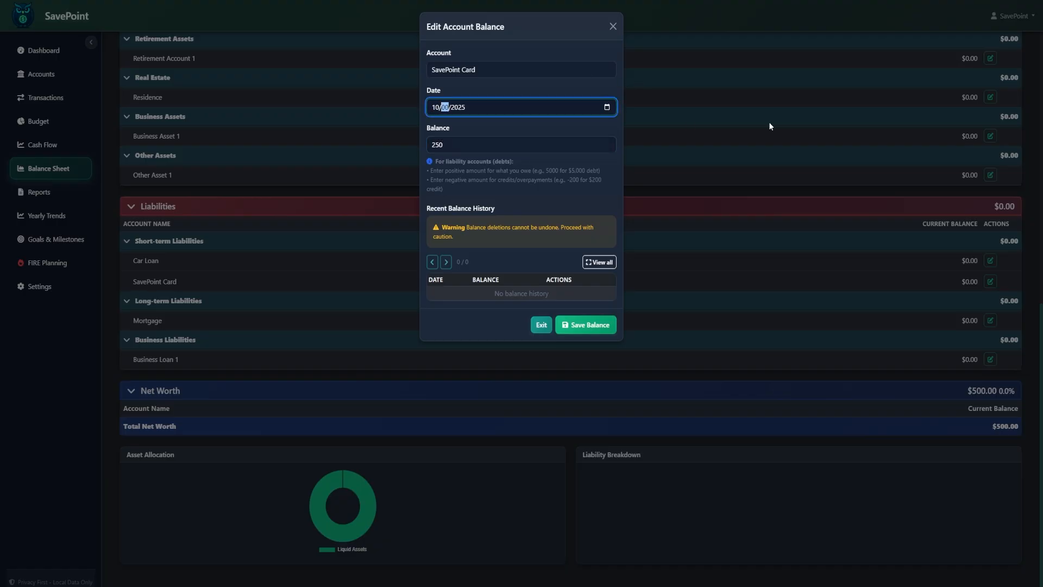
type("1")
left_click(586, 324)
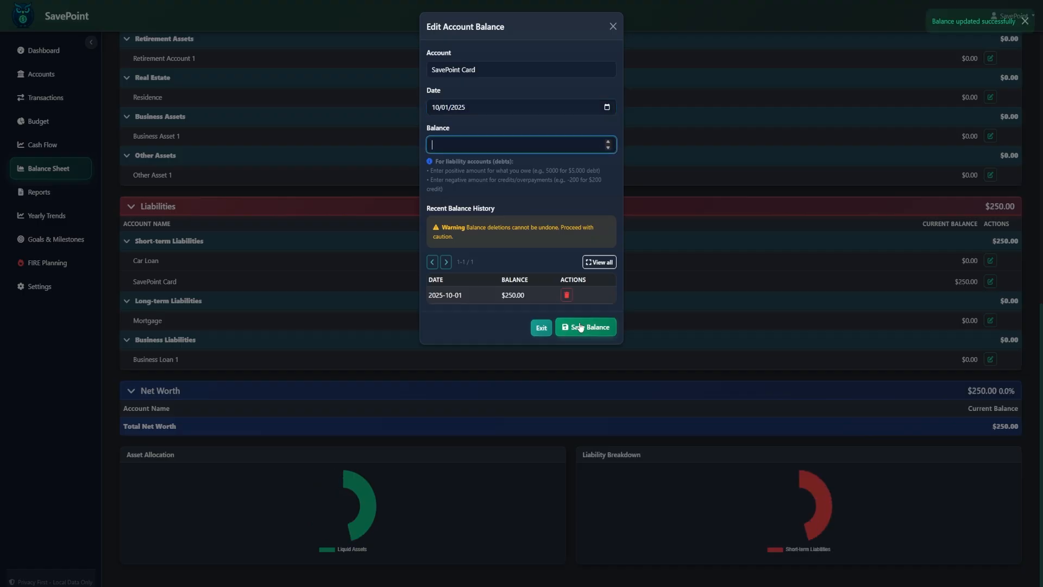
left_click(539, 333)
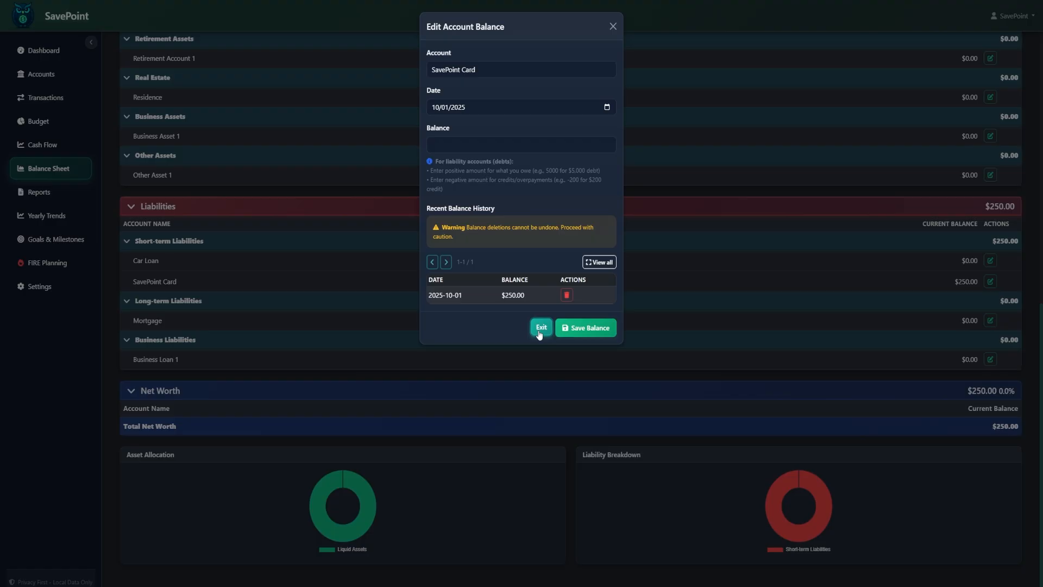
left_click(539, 333)
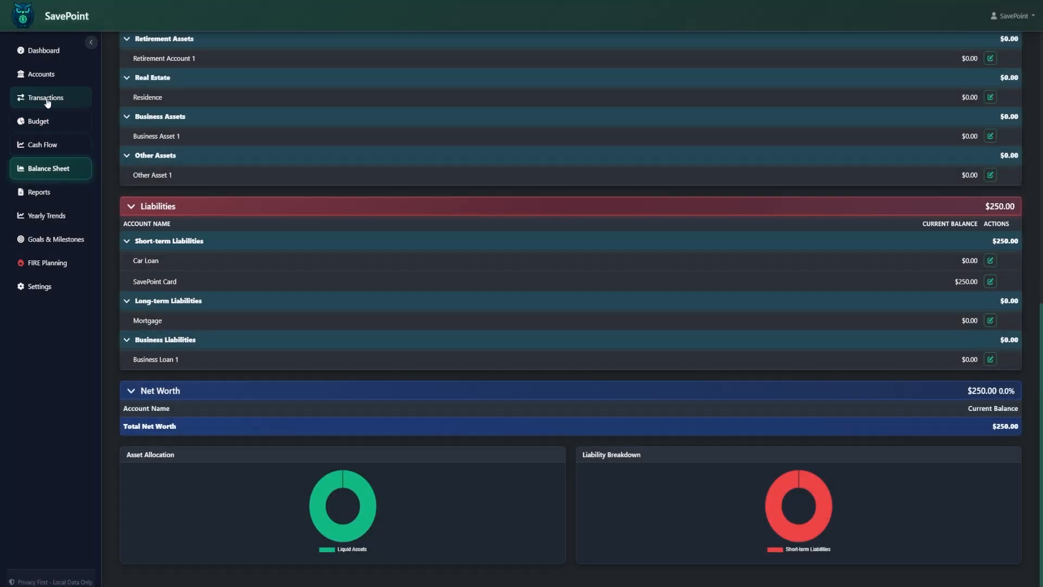
Return to the Accounts page, check the balances of SP Checking and SavePoint Card, and reload the accounts list
left_click(50, 76)
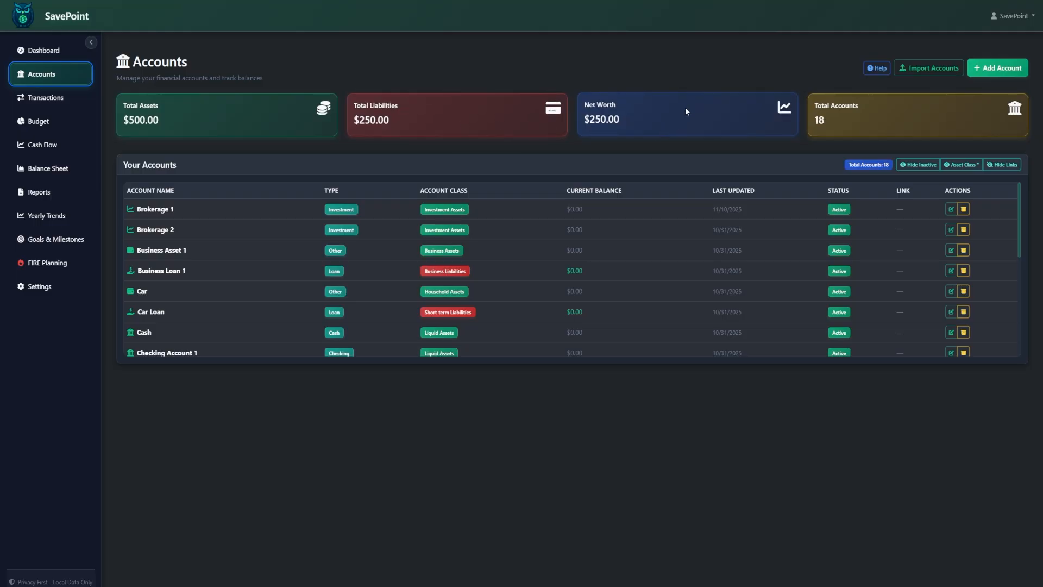
scroll(590, 213, "down", 5)
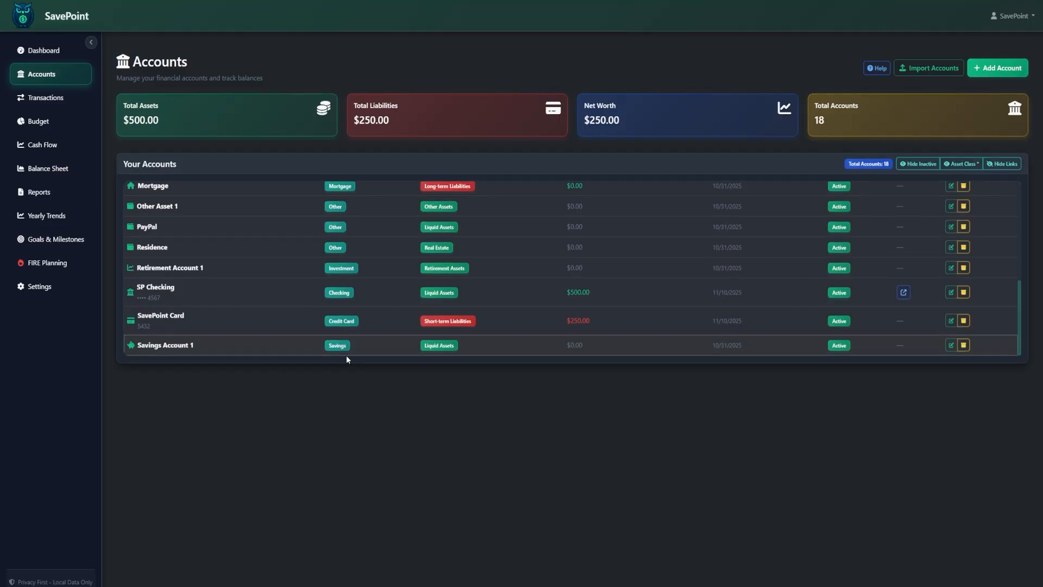
key("ctrl+2")
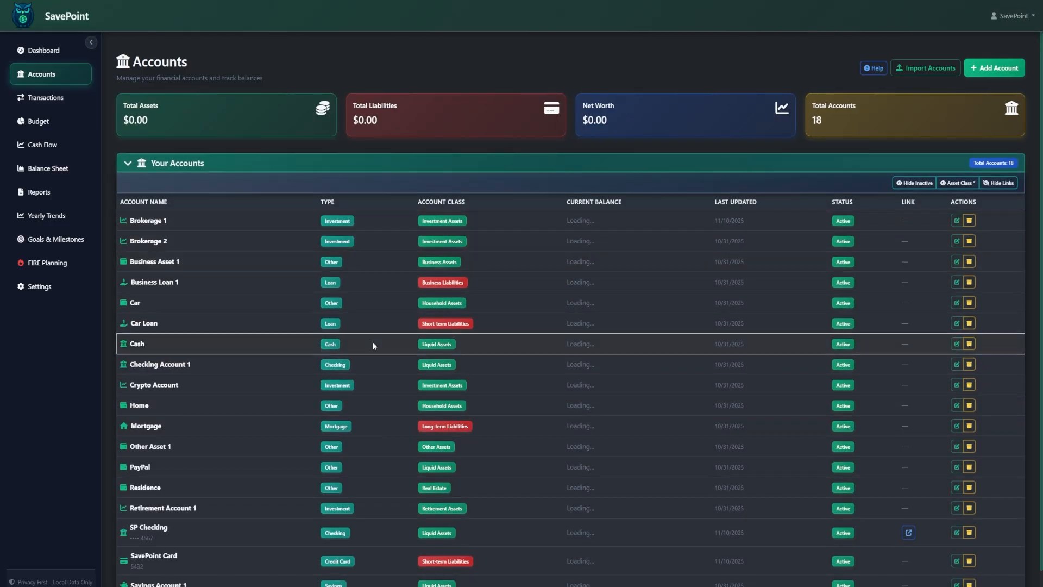
scroll(384, 342, "down", 1)
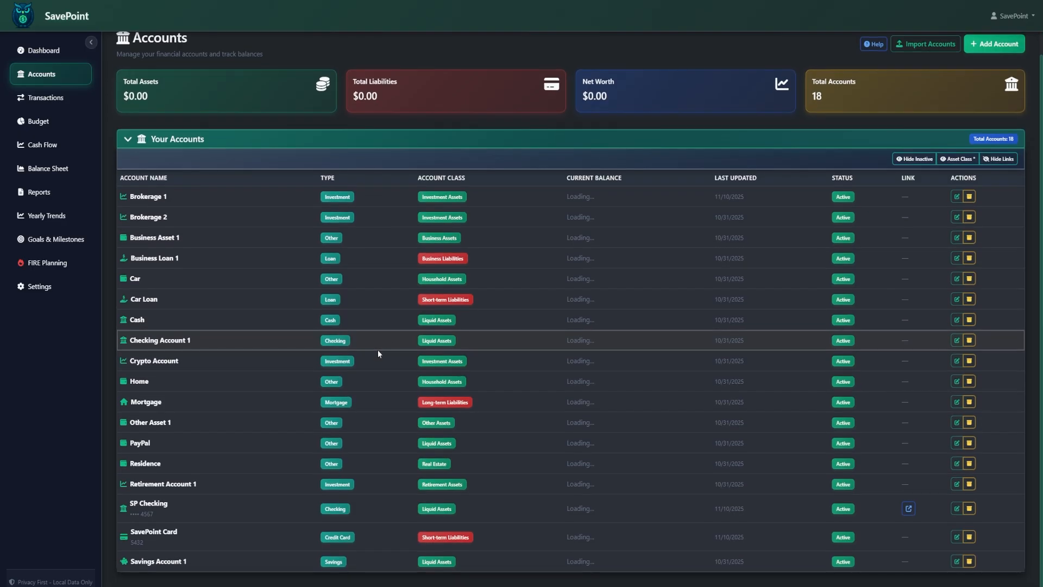